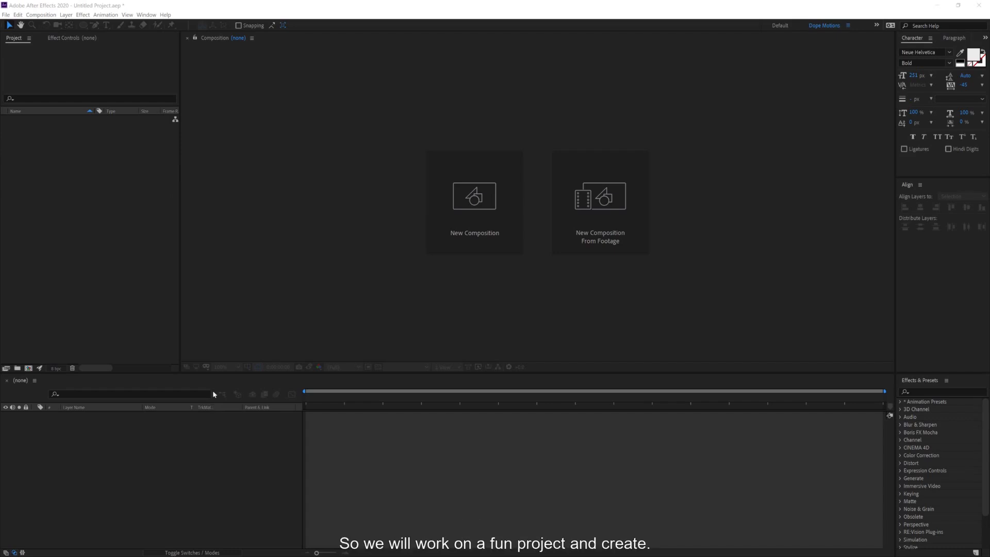
- Create a new composition named Render at 1920 x 1080, 30 fps, with a duration of 10 seconds
{"action": "left_click", "coordinate": [93, 306]}
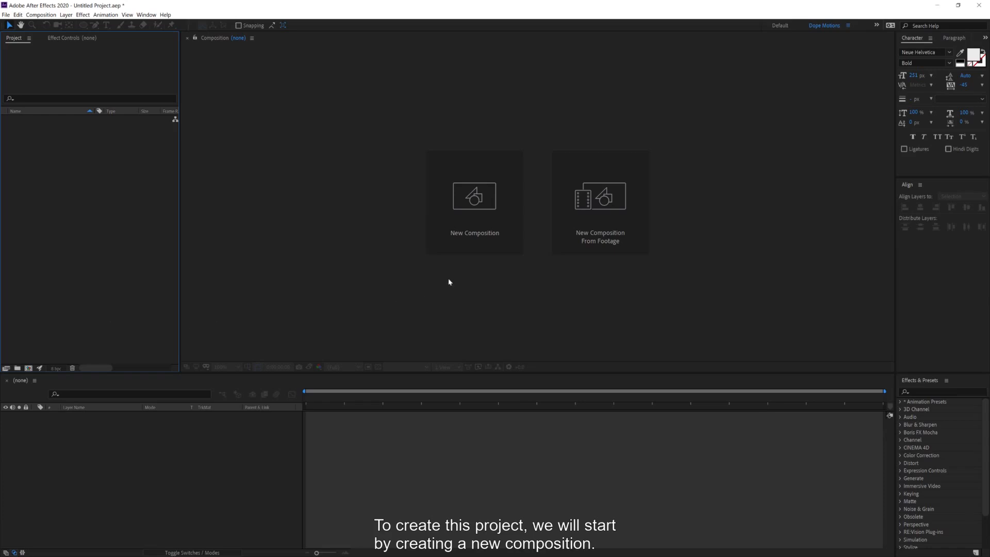
{"action": "left_click", "coordinate": [460, 242]}
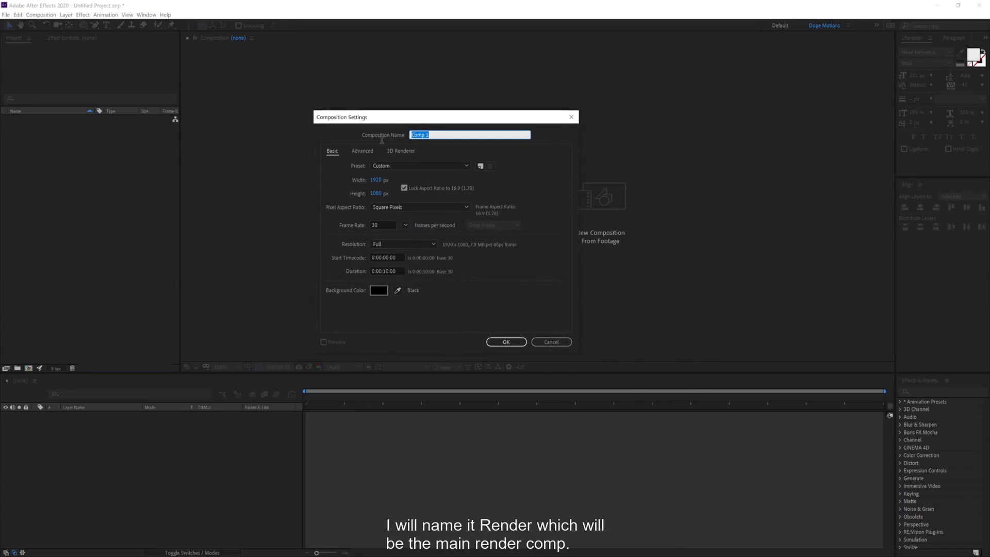
{"action": "type", "text": "Render"}
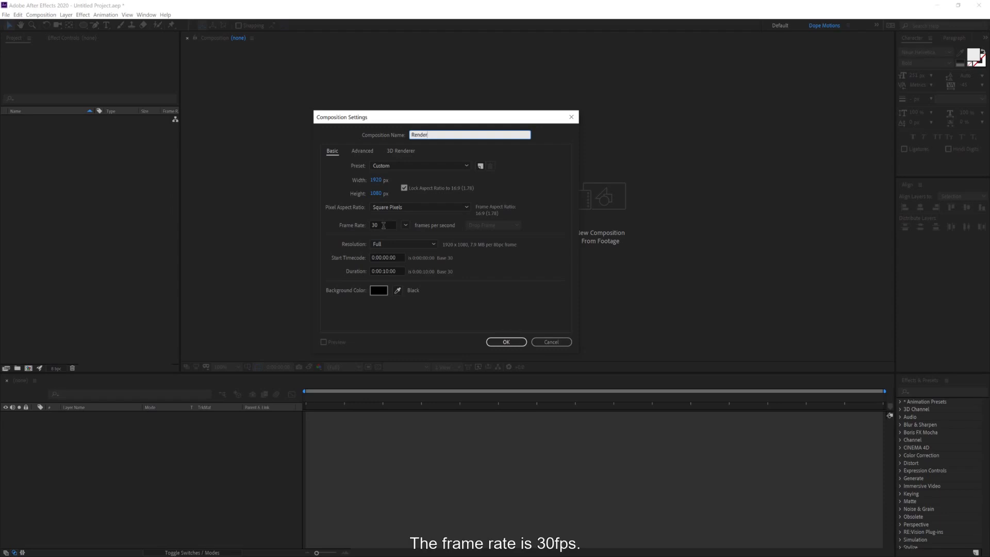
{"action": "left_click", "coordinate": [399, 269]}
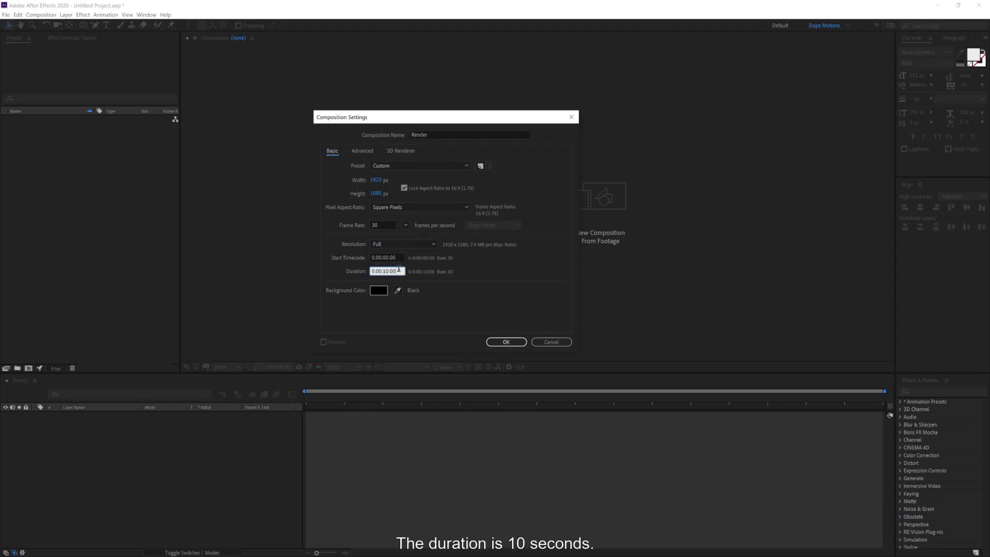
{"action": "left_click", "coordinate": [514, 342]}
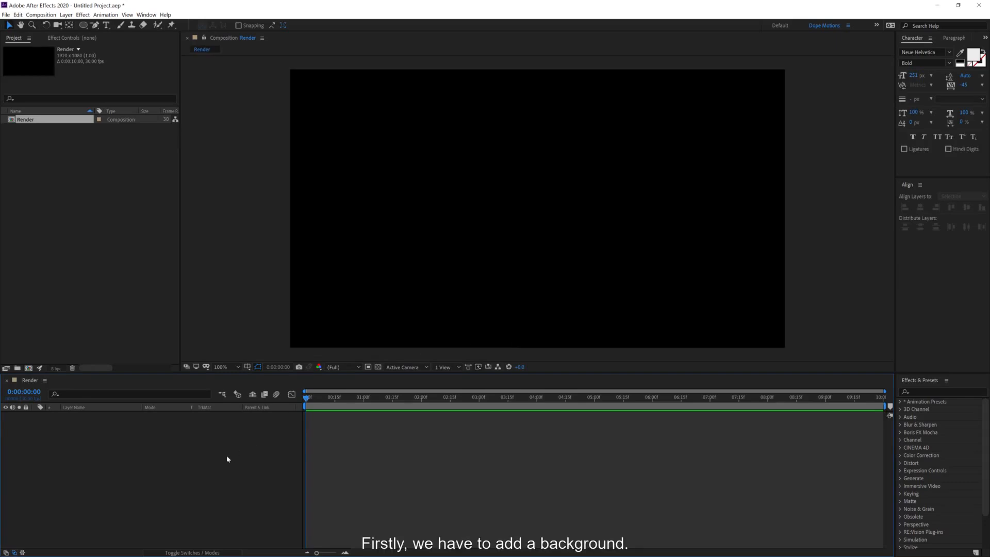
- Add a 1920 x 1080 solid layer named BG to the Render composition
{"action": "right_click", "coordinate": [168, 434]}
{"action": "mouse_move", "coordinate": [206, 436]}
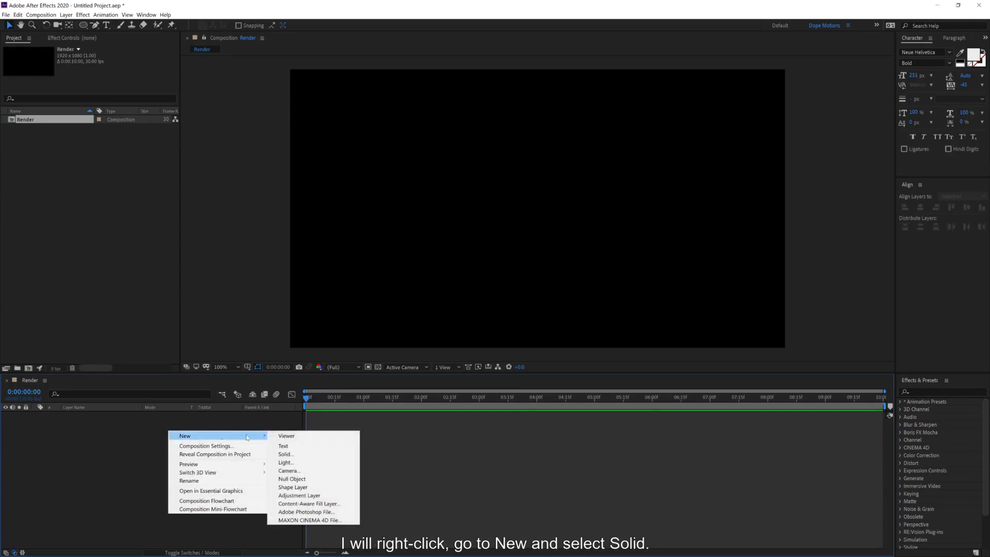
{"action": "left_click", "coordinate": [288, 454]}
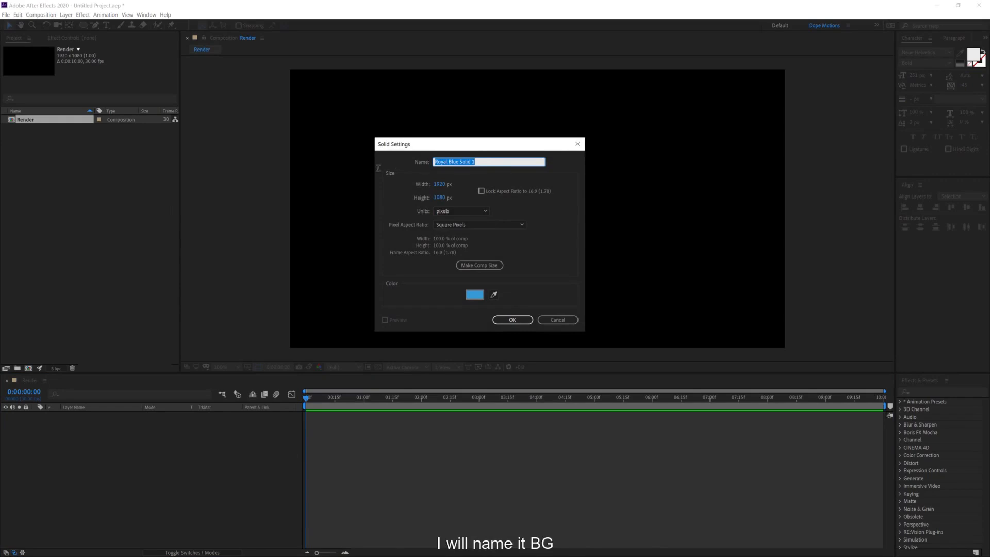
{"action": "type", "text": "BG"}
{"action": "left_click", "coordinate": [515, 319]}
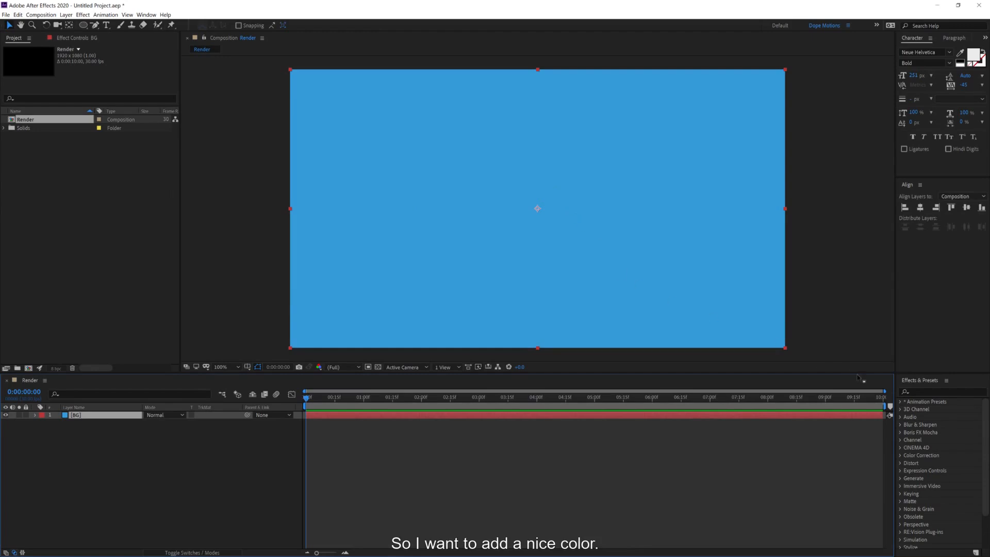
- Apply the Fill effect to the BG layer and set its colour to a medium blue
{"action": "left_click", "coordinate": [926, 391]}
{"action": "type", "text": "fill"}
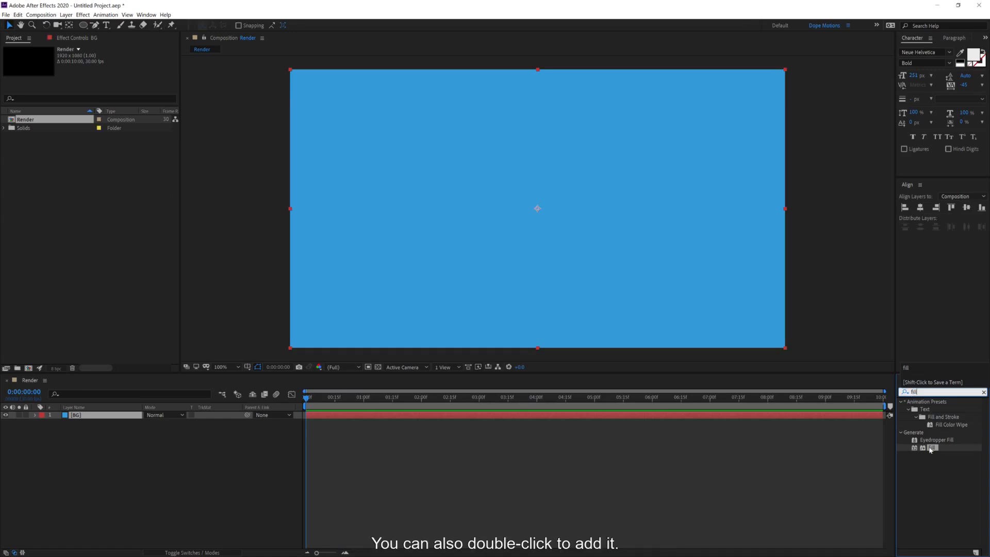
{"action": "left_click_drag", "start_coordinate": [931, 449], "coordinate": [123, 421]}
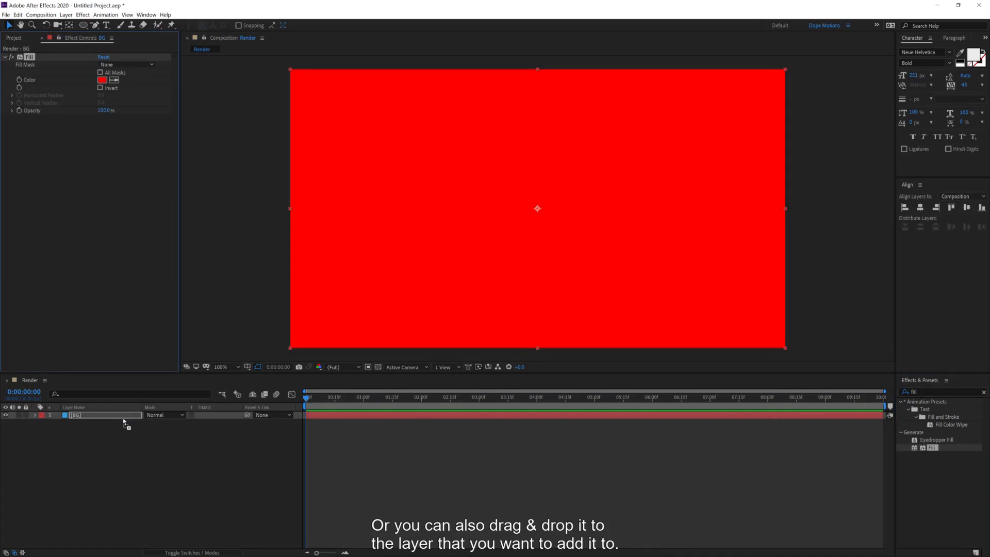
{"action": "left_click", "coordinate": [102, 80]}
{"action": "left_click", "coordinate": [558, 304]}
{"action": "left_click_drag", "start_coordinate": [506, 313], "coordinate": [509, 294]}
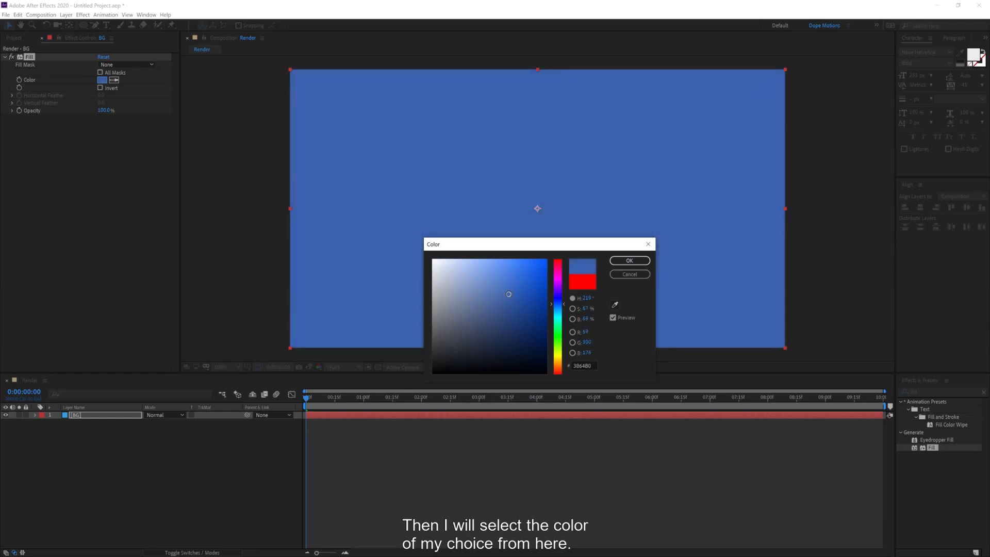
{"action": "left_click", "coordinate": [620, 260]}
{"action": "left_click", "coordinate": [177, 444]}
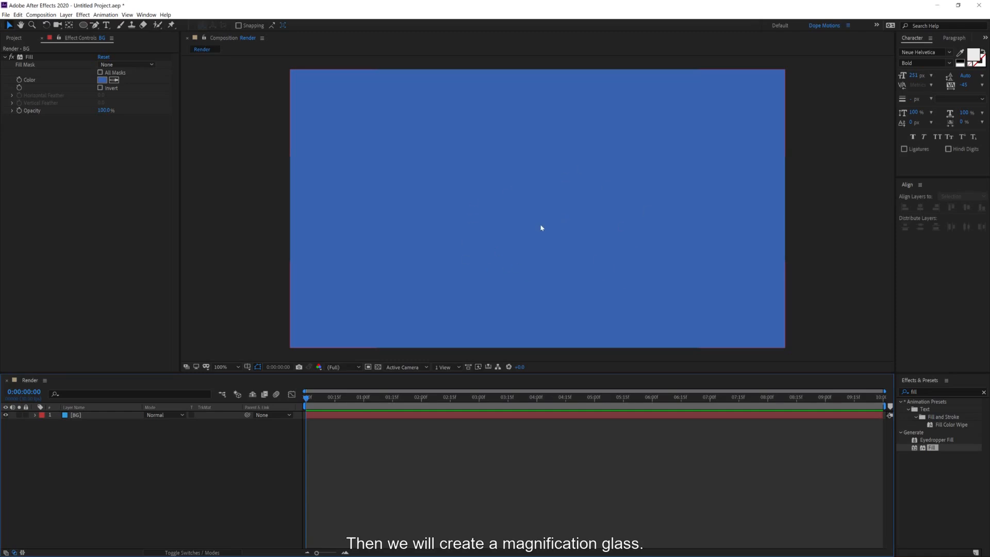
- Draw a circle near the middle of the composition with the Ellipse tool, using a light grey fill and a 13 px white stroke
{"action": "left_click", "coordinate": [18, 40]}
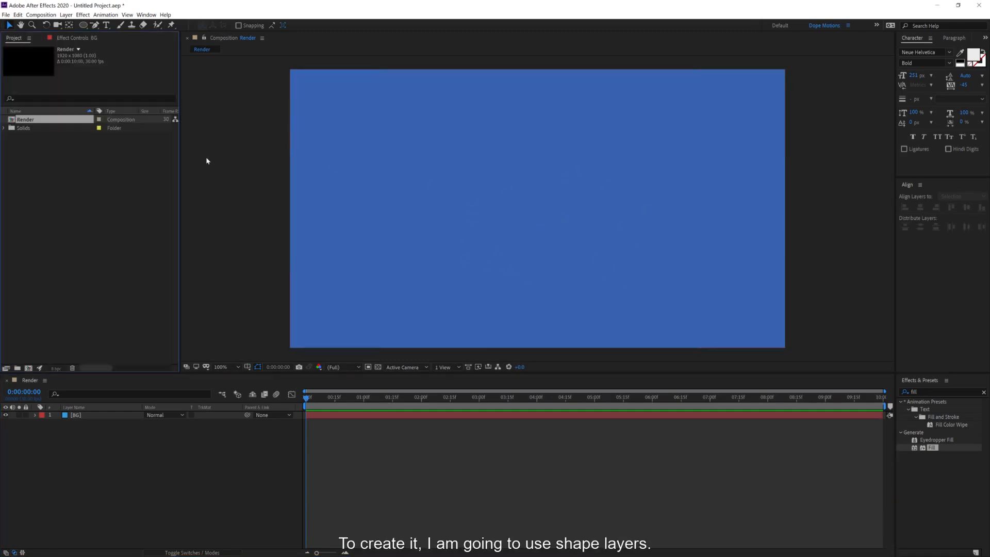
{"action": "left_click", "coordinate": [83, 27]}
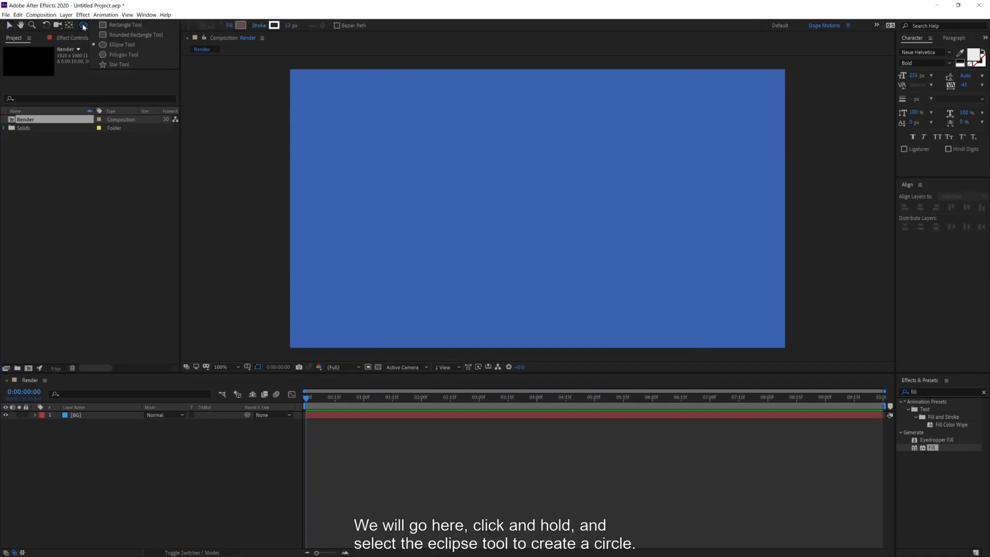
{"action": "left_click_drag", "start_coordinate": [83, 26], "coordinate": [122, 45]}
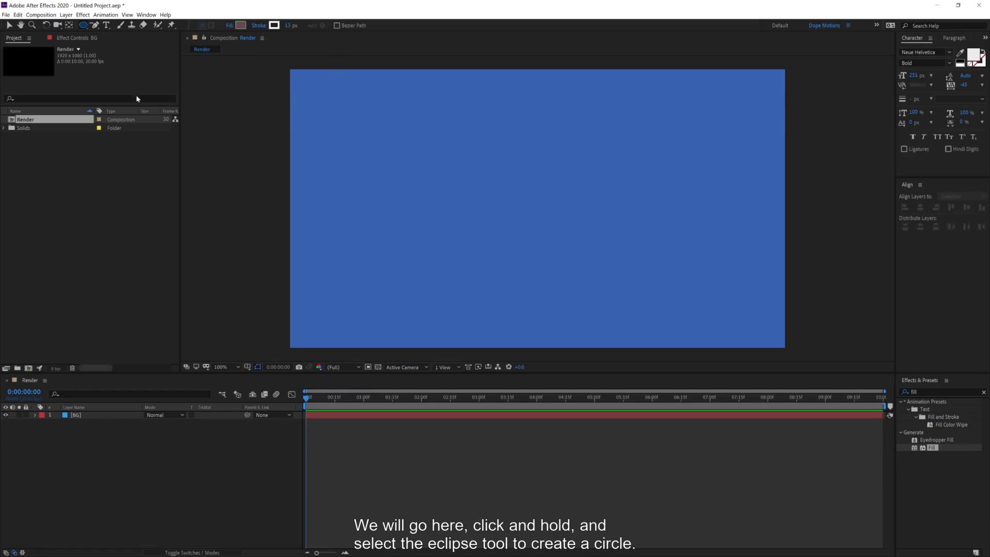
{"action": "left_click", "coordinate": [240, 25]}
{"action": "left_click", "coordinate": [453, 277]}
{"action": "left_click", "coordinate": [630, 261]}
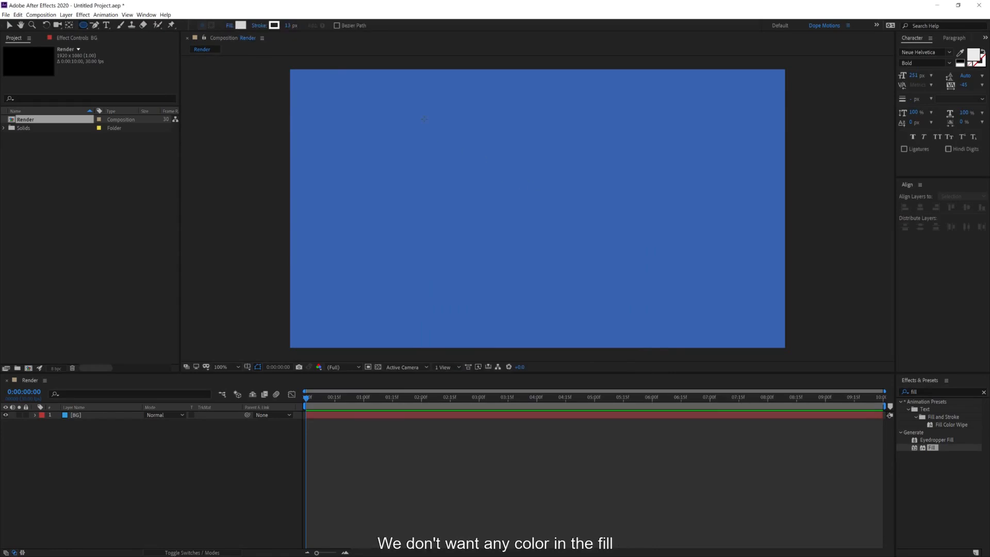
{"action": "left_click", "coordinate": [140, 431]}
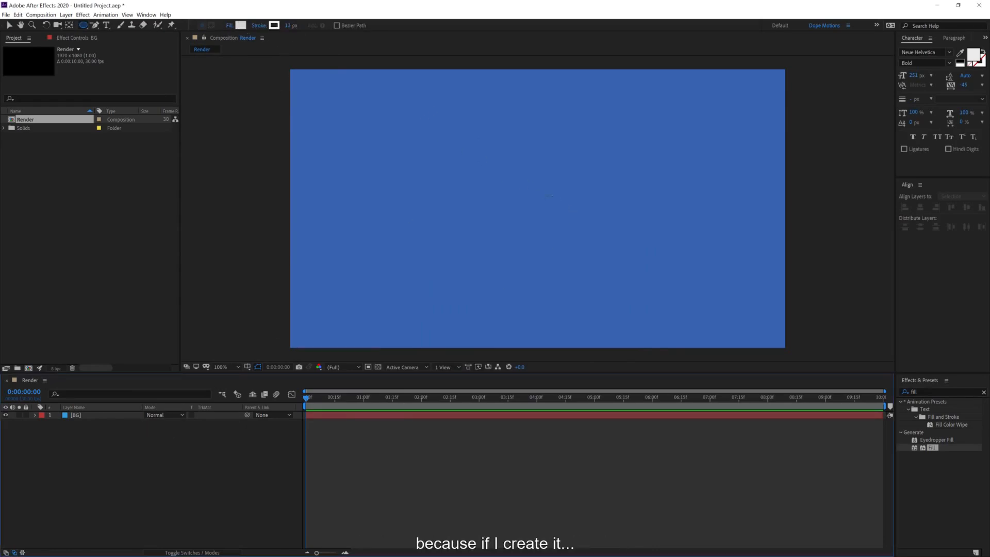
{"action": "mouse_move", "coordinate": [526, 211]}
{"action": "left_mouse_down"}
{"action": "mouse_move", "coordinate": [541, 222]}
{"action": "mouse_move", "coordinate": [556, 183]}
{"action": "mouse_move", "coordinate": [583, 248]}
{"action": "left_mouse_up"}
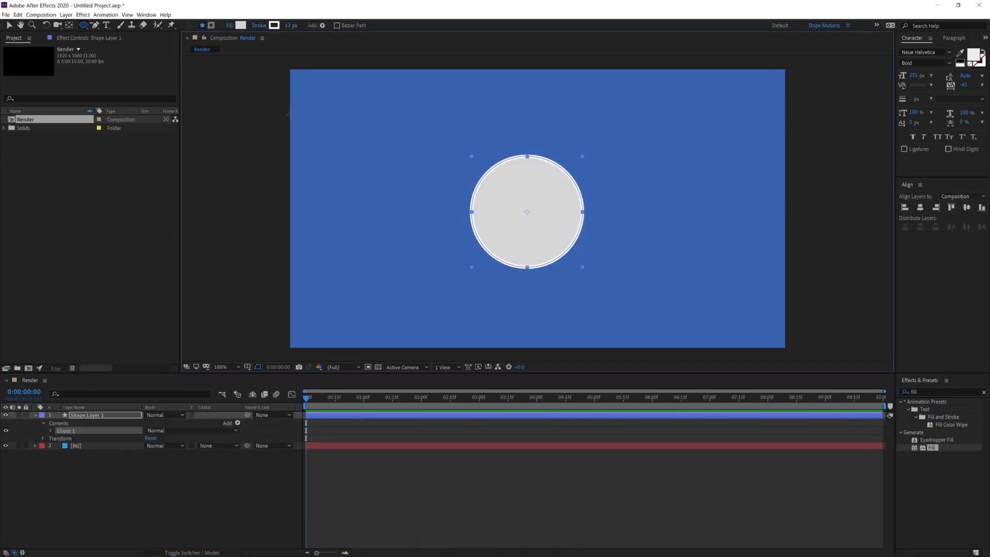
- Centre the circle horizontally and vertically in the composition
{"action": "key", "text": "v"}
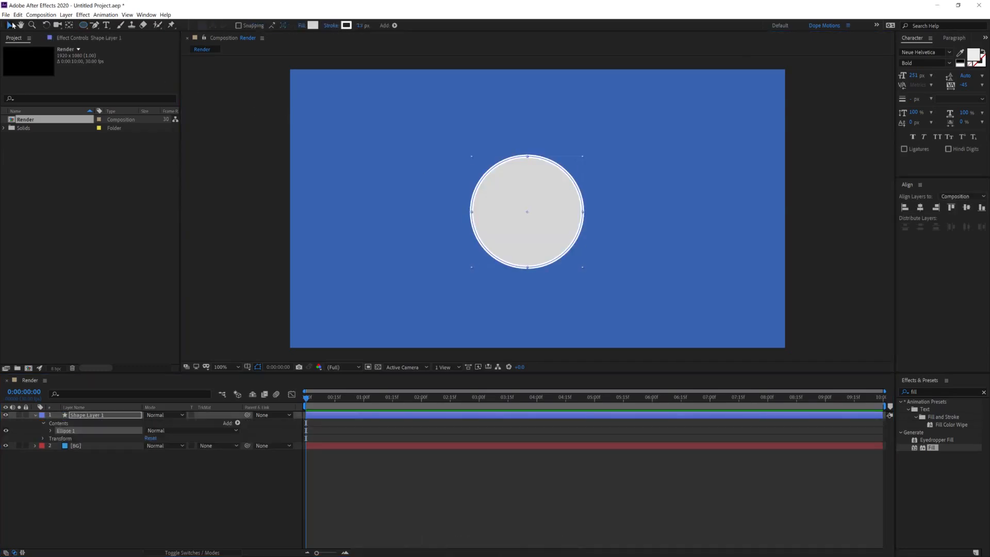
{"action": "left_click", "coordinate": [919, 206]}
{"action": "left_click", "coordinate": [965, 207]}
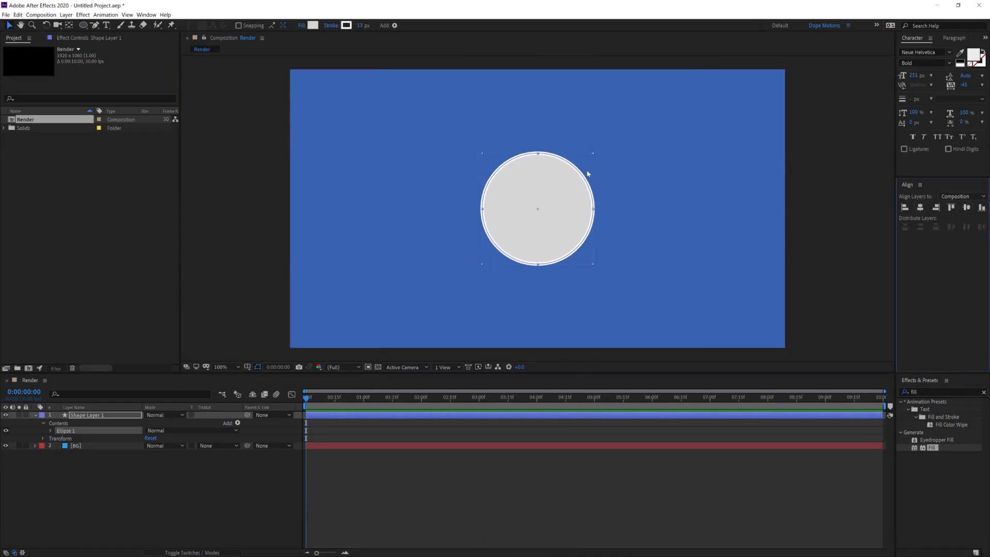
- Change the circle's fill colour to red
{"action": "left_click", "coordinate": [313, 25]}
{"action": "left_click", "coordinate": [527, 258]}
{"action": "left_click", "coordinate": [629, 260]}
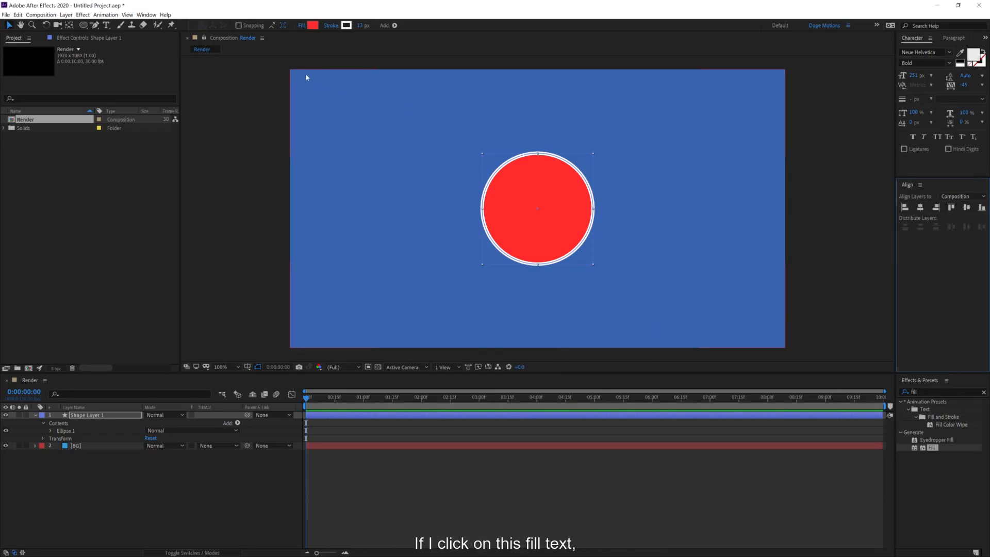
- Try the None, Solid Color and Linear Gradient fill types on the circle, then stretch the linear gradient diagonally across it
{"action": "left_click", "coordinate": [301, 26]}
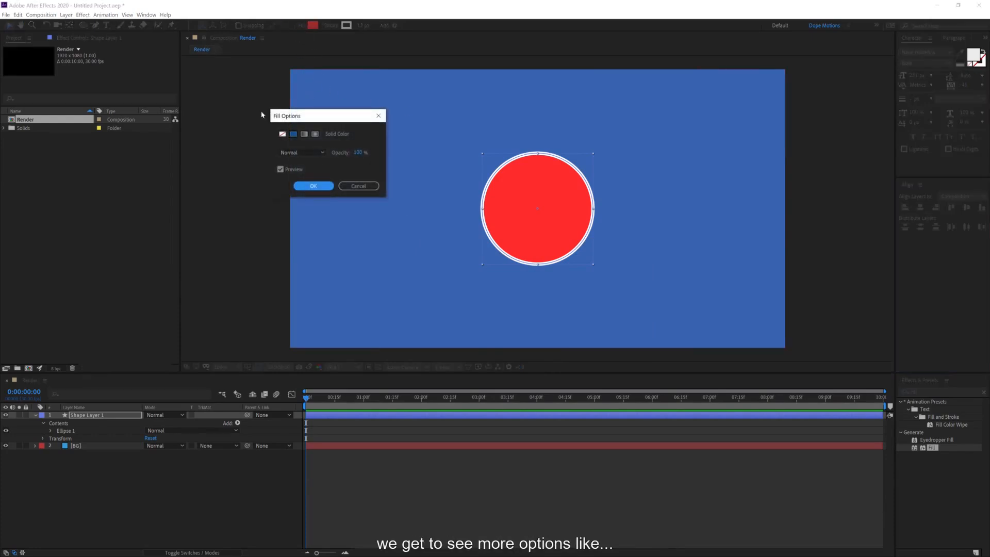
{"action": "left_click_drag", "start_coordinate": [313, 124], "coordinate": [340, 127]}
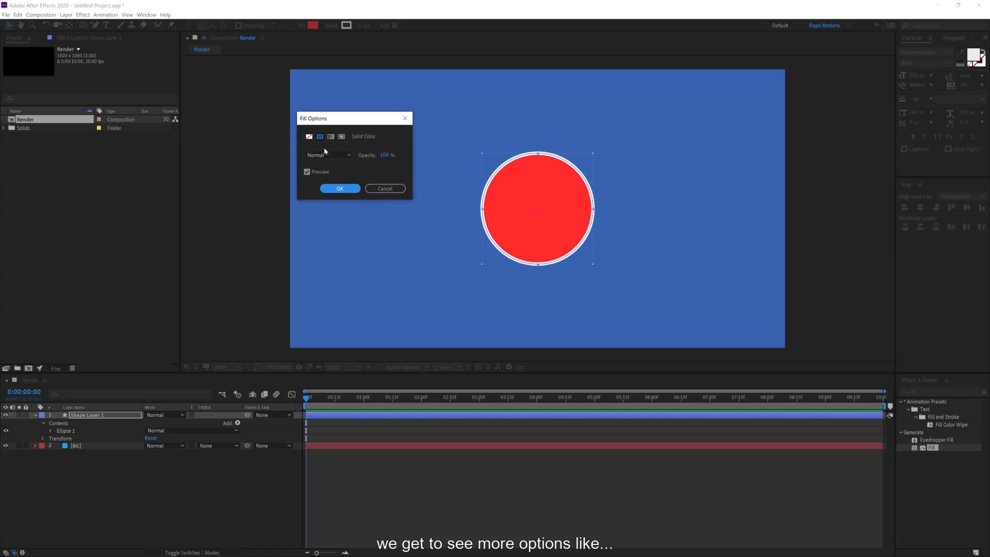
{"action": "left_click", "coordinate": [309, 137]}
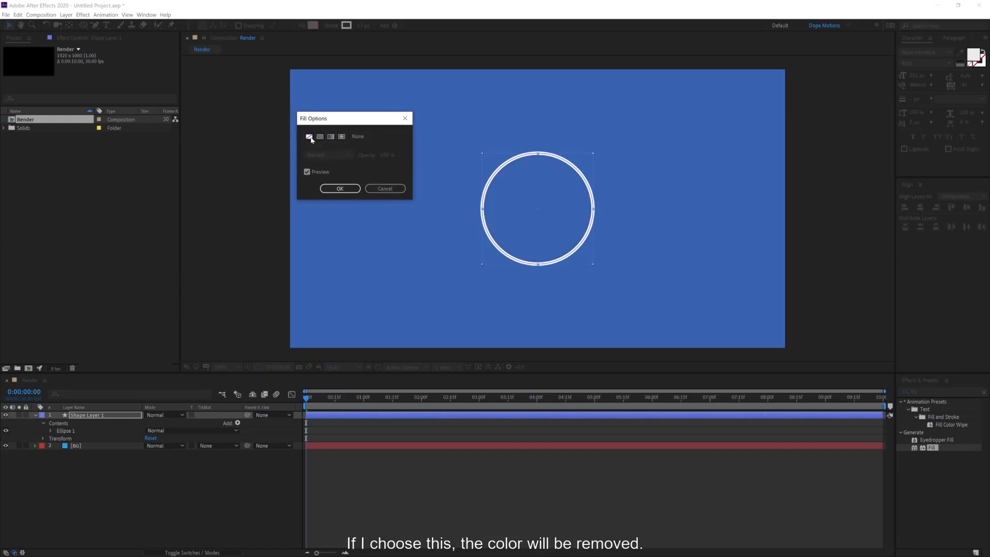
{"action": "left_click", "coordinate": [319, 137]}
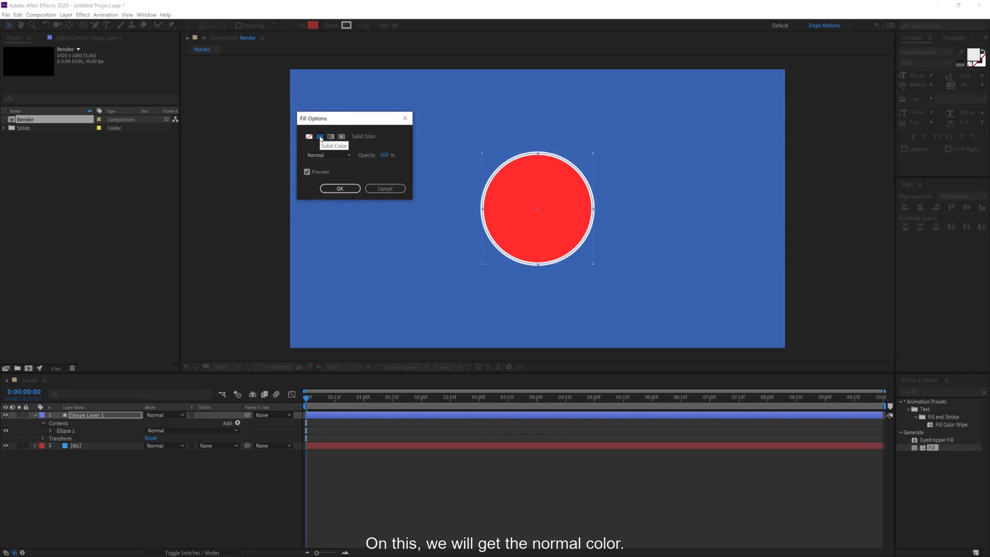
{"action": "left_click", "coordinate": [331, 137]}
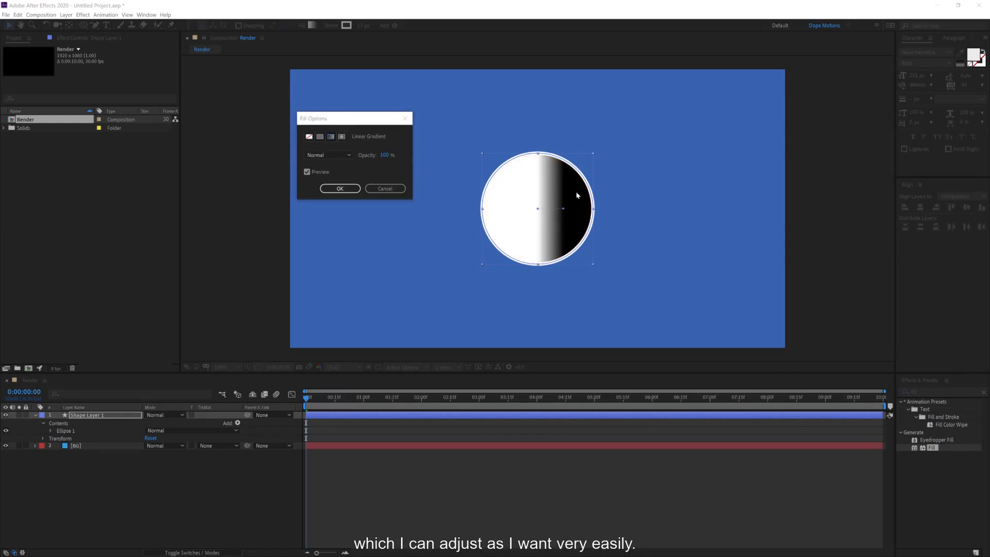
{"action": "left_click", "coordinate": [405, 118]}
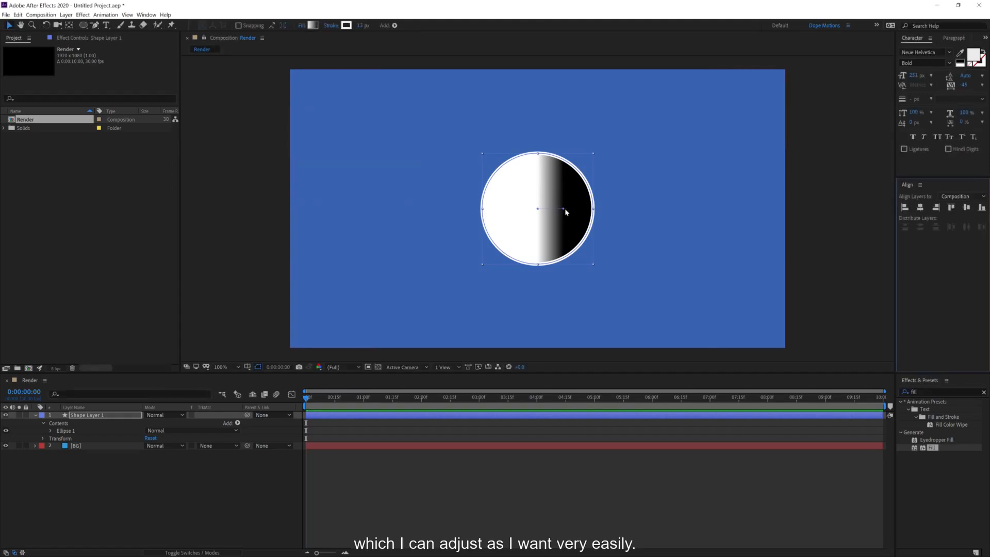
{"action": "left_click_drag", "start_coordinate": [568, 207], "coordinate": [422, 146]}
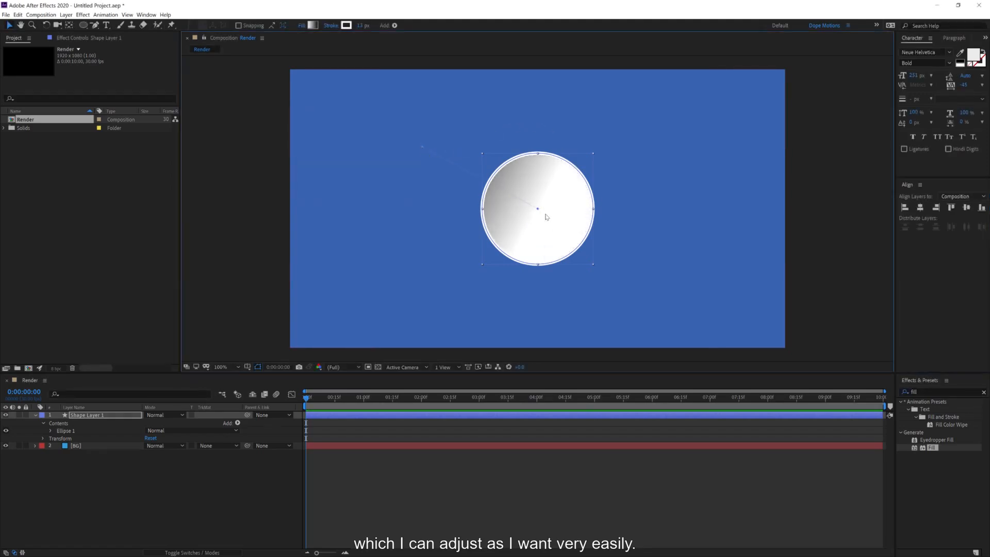
{"action": "left_click_drag", "start_coordinate": [537, 210], "coordinate": [581, 249]}
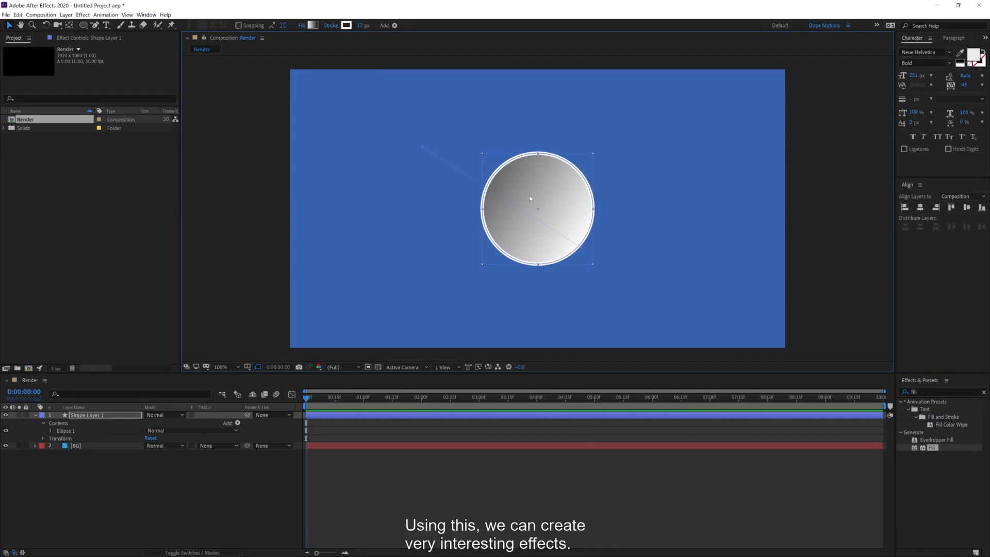
- Try a radial gradient on the circle, then set its fill type to None
{"action": "left_click", "coordinate": [302, 25]}
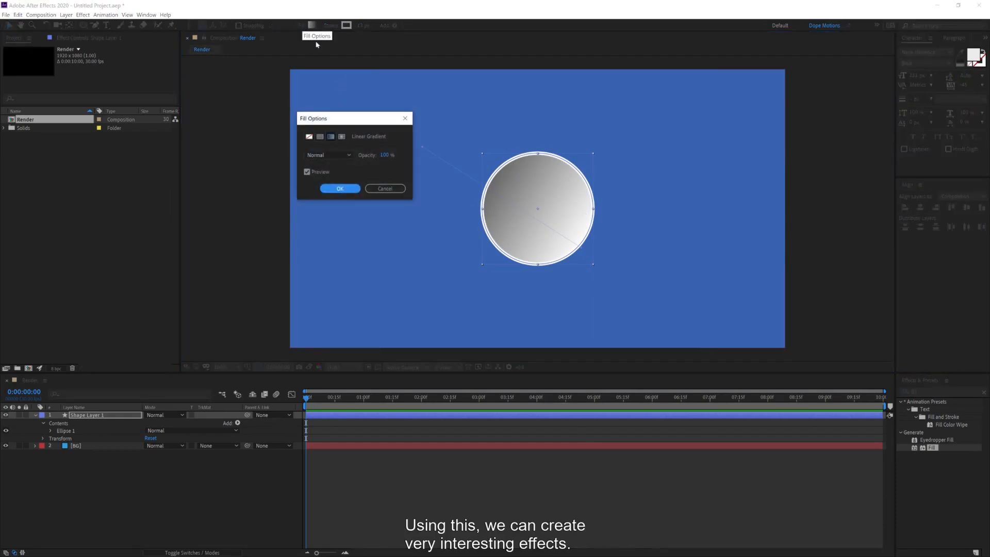
{"action": "left_click", "coordinate": [343, 138]}
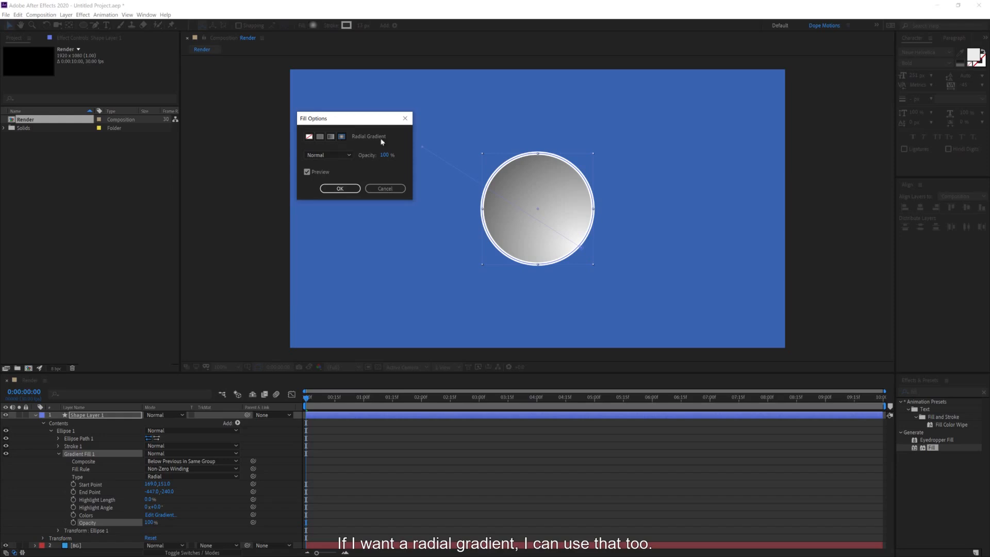
{"action": "left_click", "coordinate": [310, 138]}
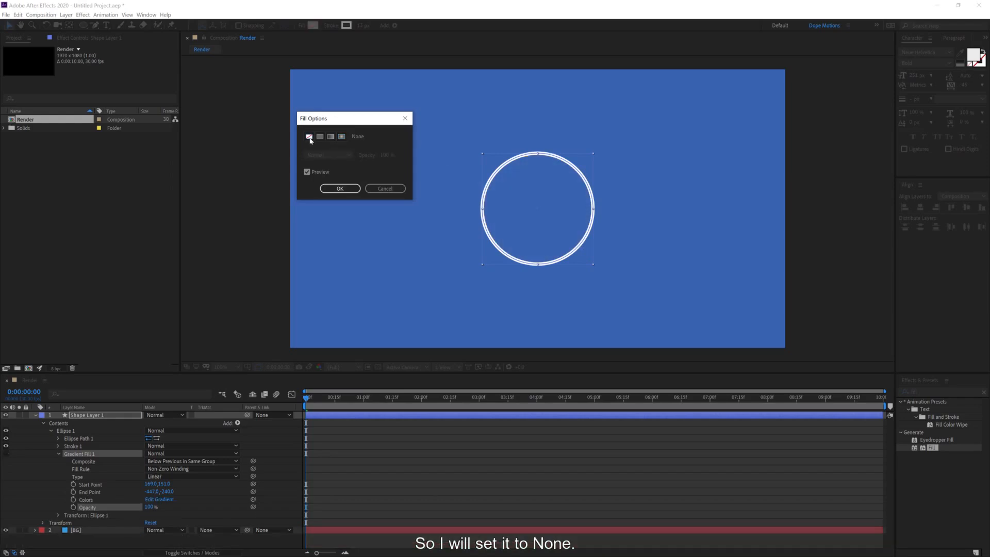
{"action": "left_click", "coordinate": [350, 188]}
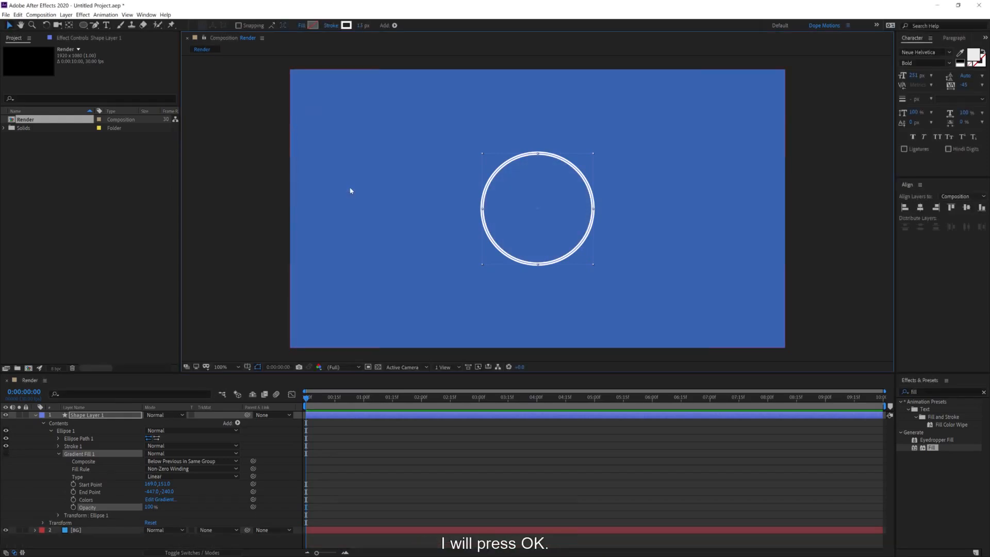
- Set the circle's stroke width to 60 px
{"action": "left_click_drag", "start_coordinate": [361, 25], "coordinate": [391, 33]}
{"action": "left_click", "coordinate": [362, 27]}
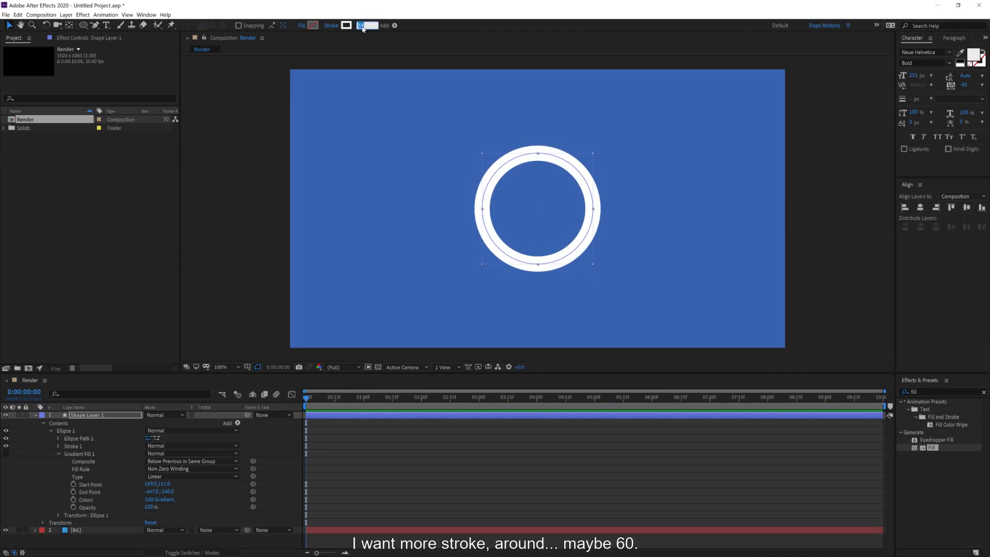
{"action": "type", "text": "60"}
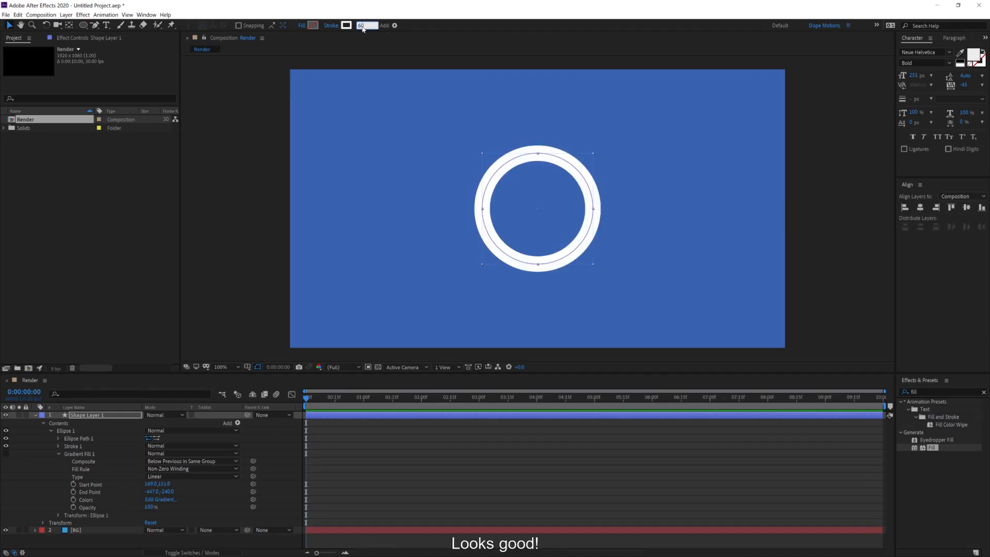
- Rename the ring's shape layer as Circle
{"action": "left_click", "coordinate": [12, 28]}
{"action": "left_click", "coordinate": [137, 252]}
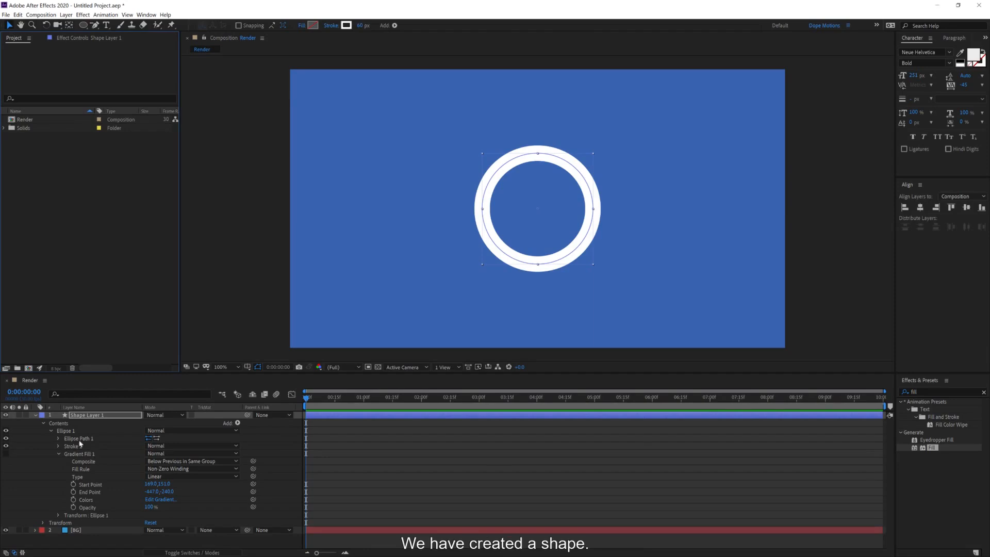
{"action": "left_click", "coordinate": [59, 455]}
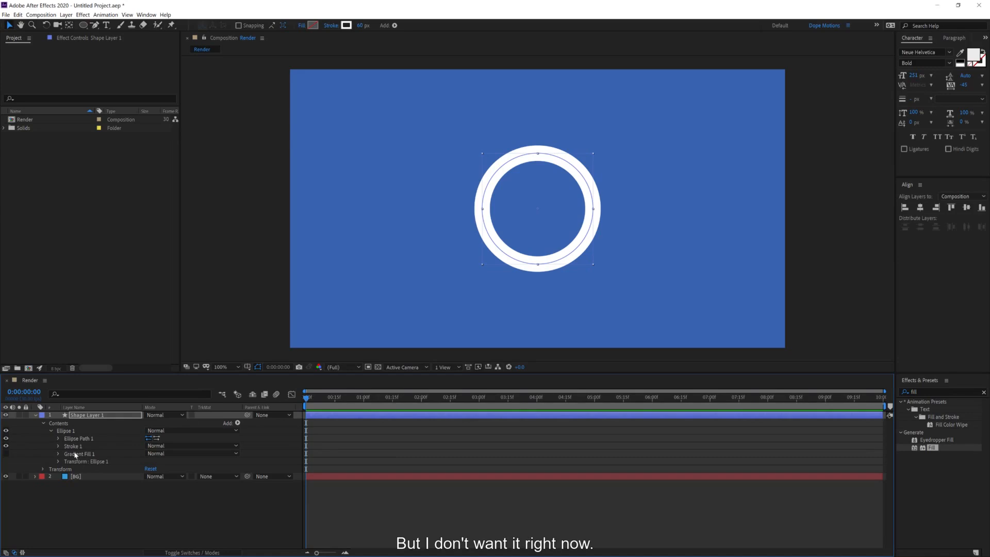
{"action": "left_click", "coordinate": [35, 414]}
{"action": "key", "text": "Return"}
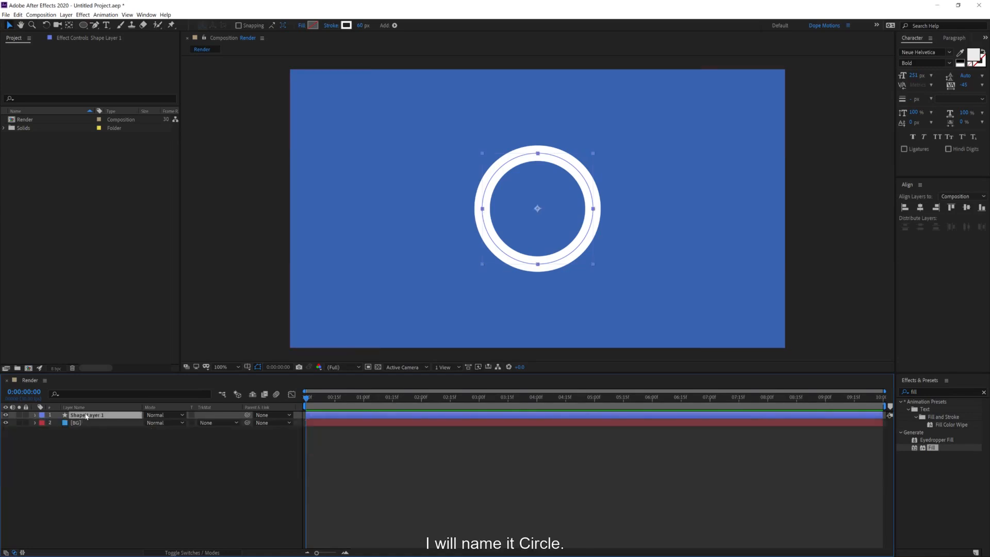
{"action": "type", "text": "Circle"}
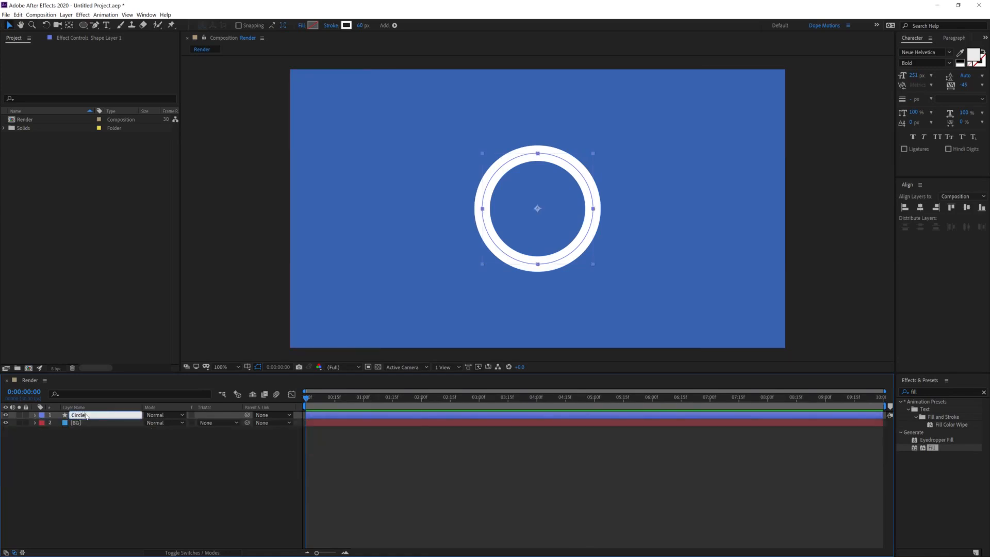
{"action": "key", "text": "Return"}
{"action": "left_click", "coordinate": [86, 446]}
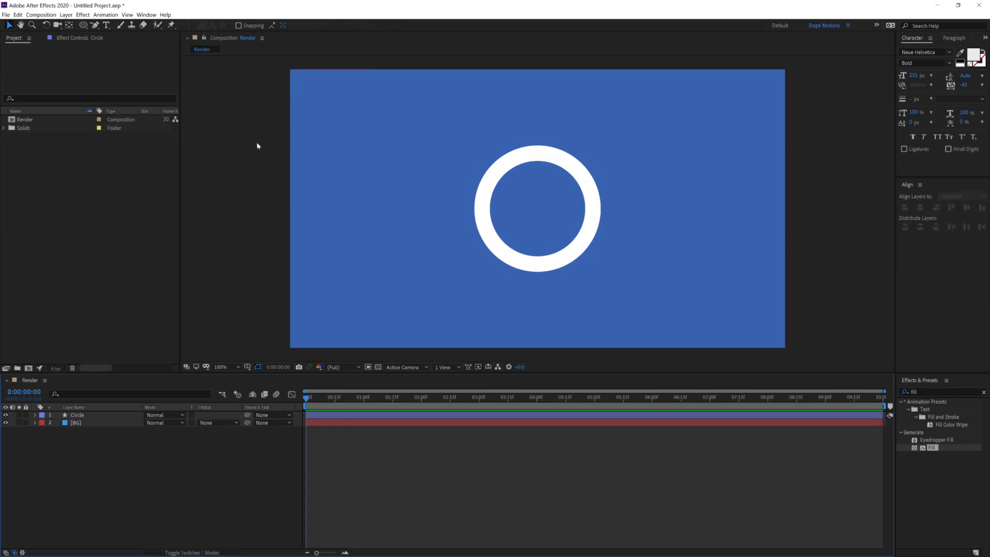
- Draw a straight vertical handle with the Pen tool on a new shape layer, from the ring's lowest point down to near the composition's lower edge
{"action": "left_click", "coordinate": [540, 198]}
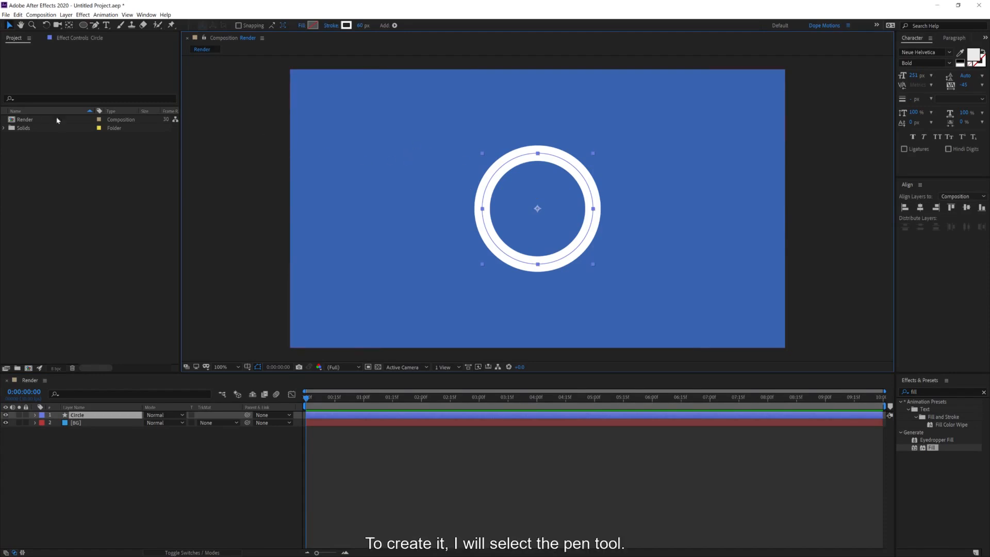
{"action": "left_click", "coordinate": [95, 25]}
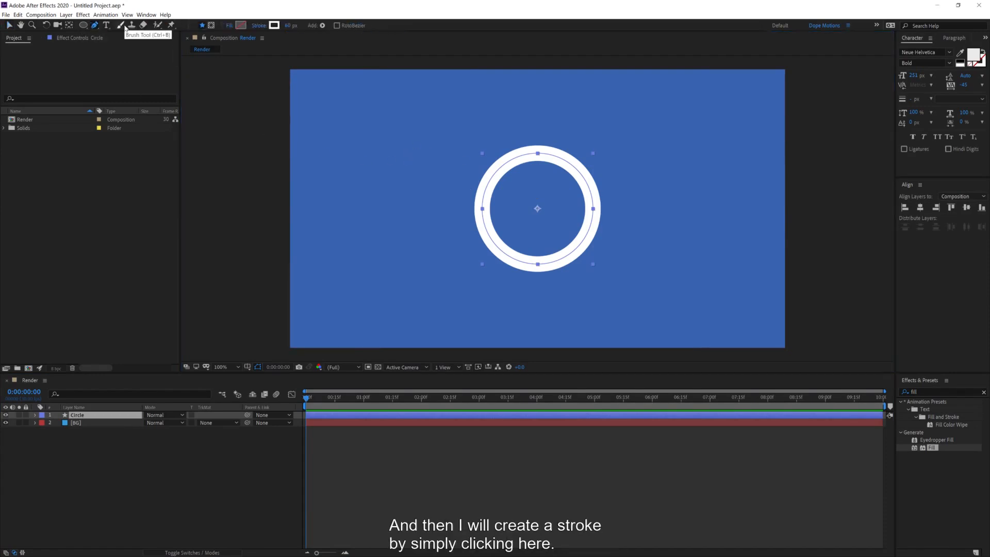
{"action": "left_click", "coordinate": [211, 463]}
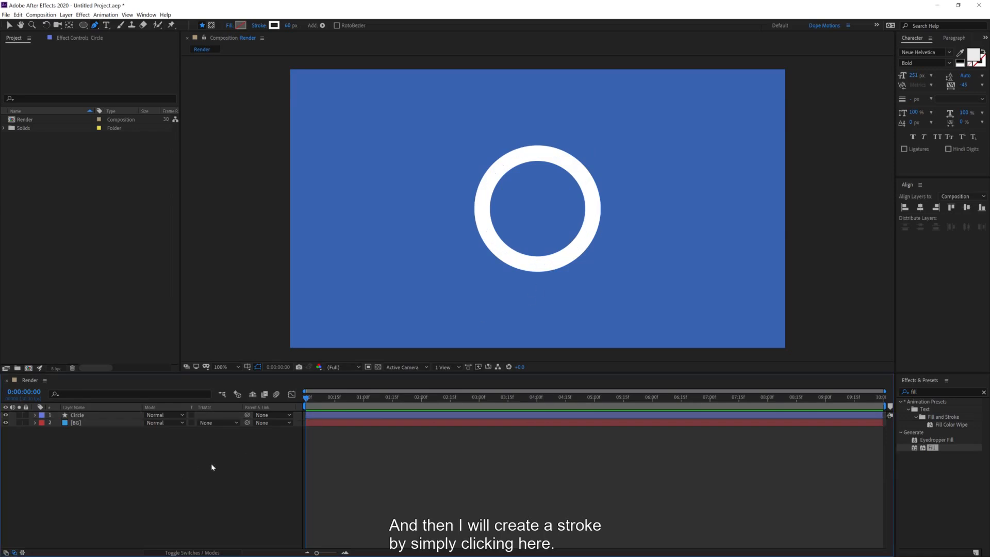
{"action": "left_click", "coordinate": [538, 264]}
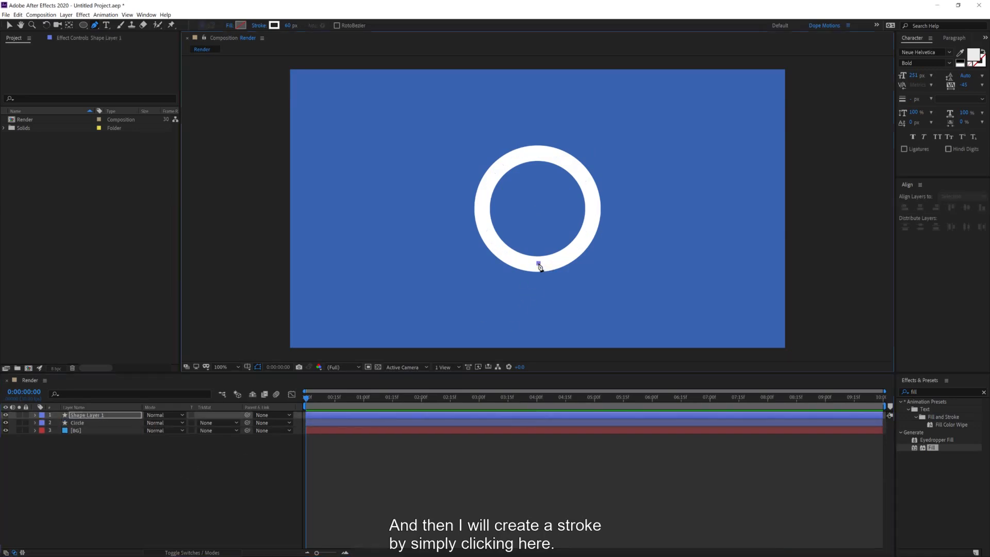
{"action": "left_click", "coordinate": [539, 342]}
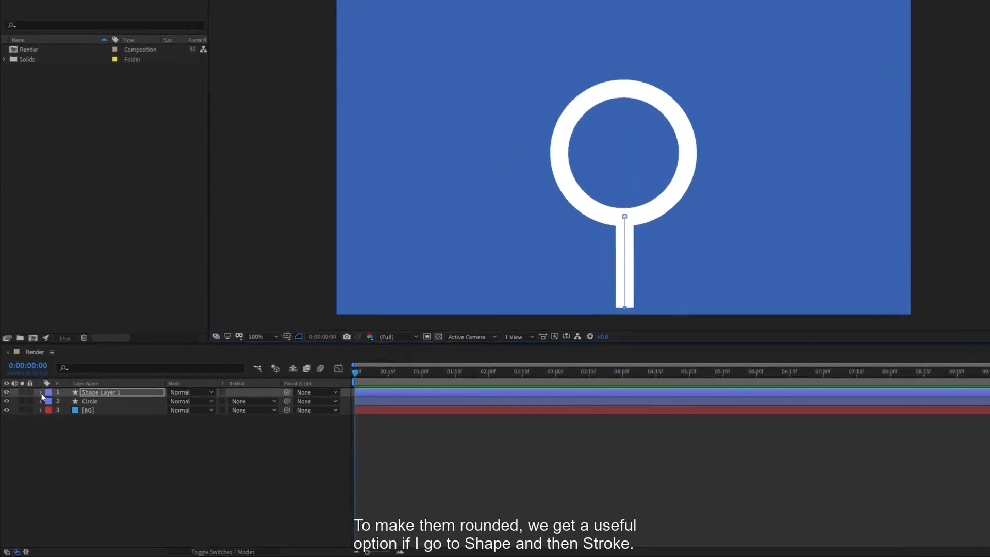
- Set the line cap of the handle's stroke to Round Cap
{"action": "left_click", "coordinate": [34, 416]}
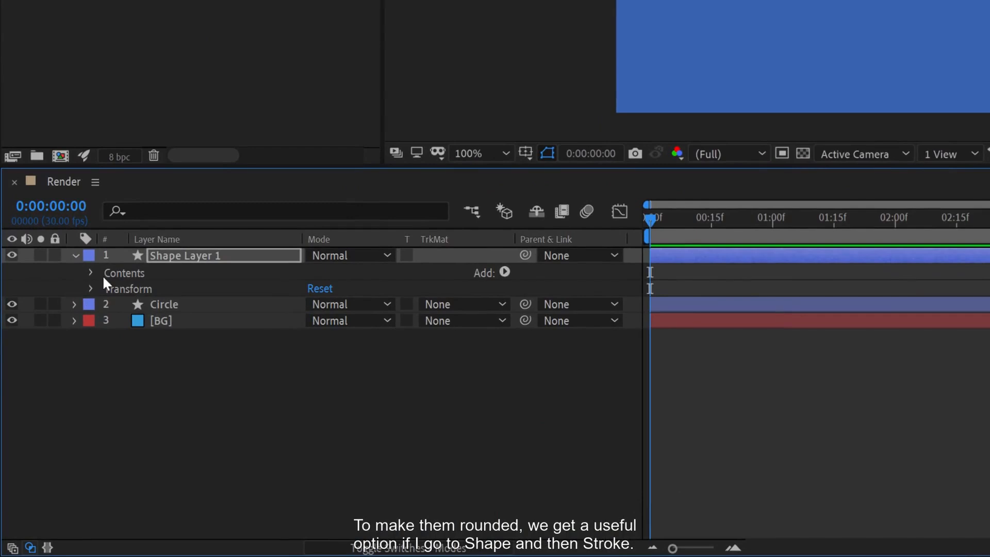
{"action": "left_click", "coordinate": [91, 273]}
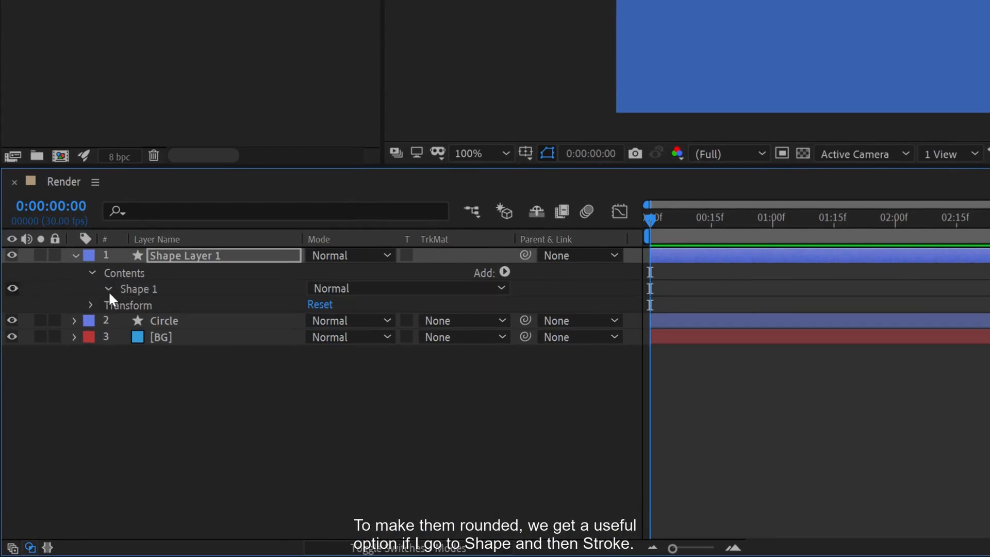
{"action": "left_click", "coordinate": [107, 289]}
{"action": "left_click", "coordinate": [123, 321]}
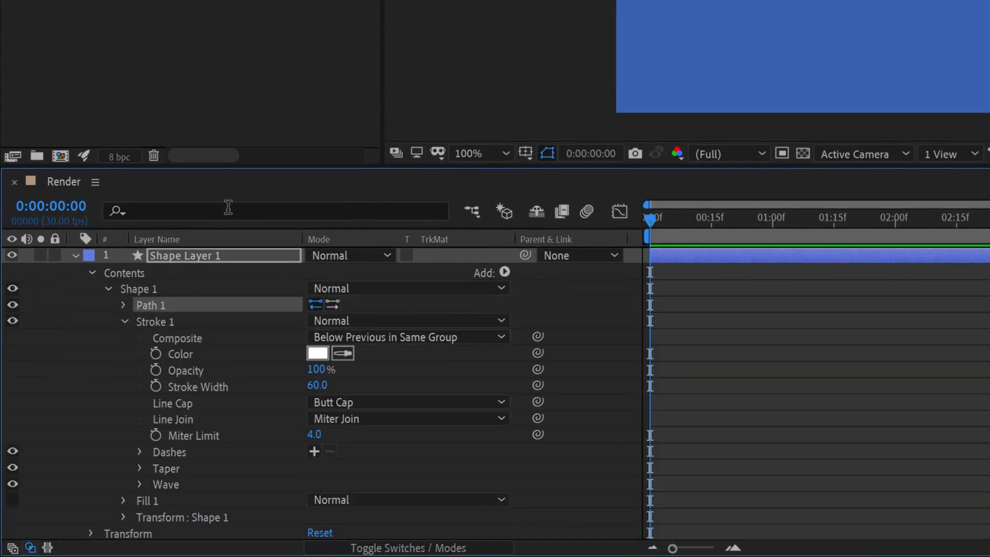
{"action": "left_click_drag", "start_coordinate": [249, 168], "coordinate": [237, 62]}
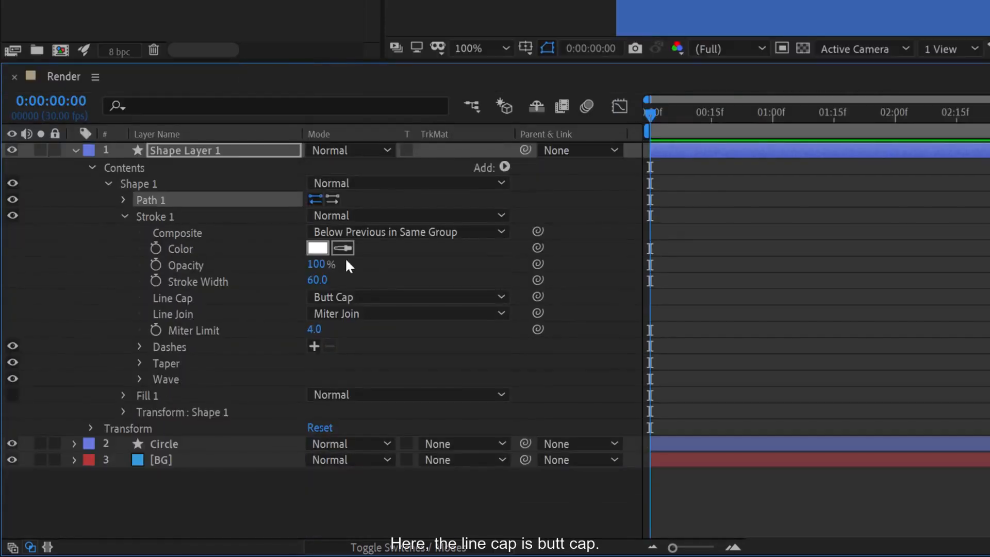
{"action": "left_click", "coordinate": [336, 304]}
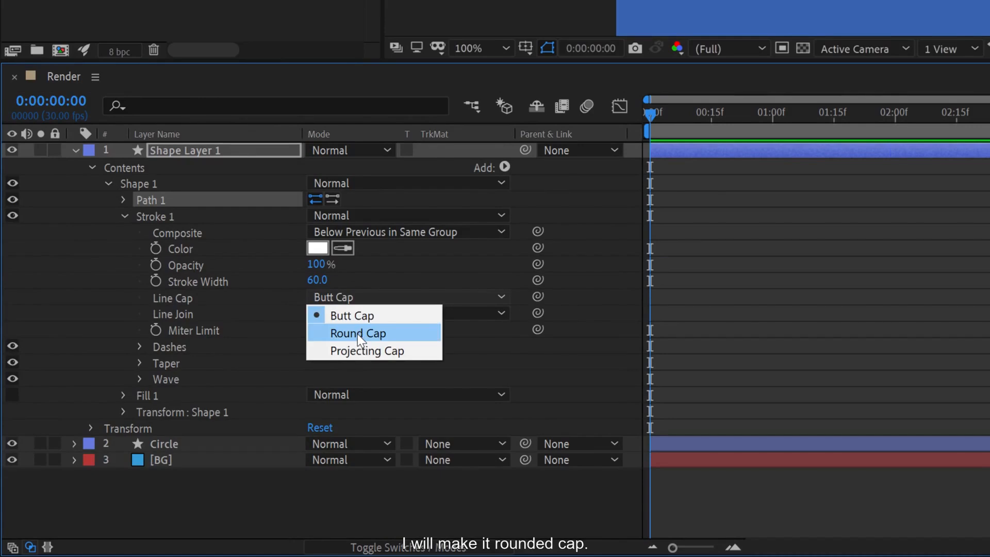
{"action": "left_click", "coordinate": [357, 333]}
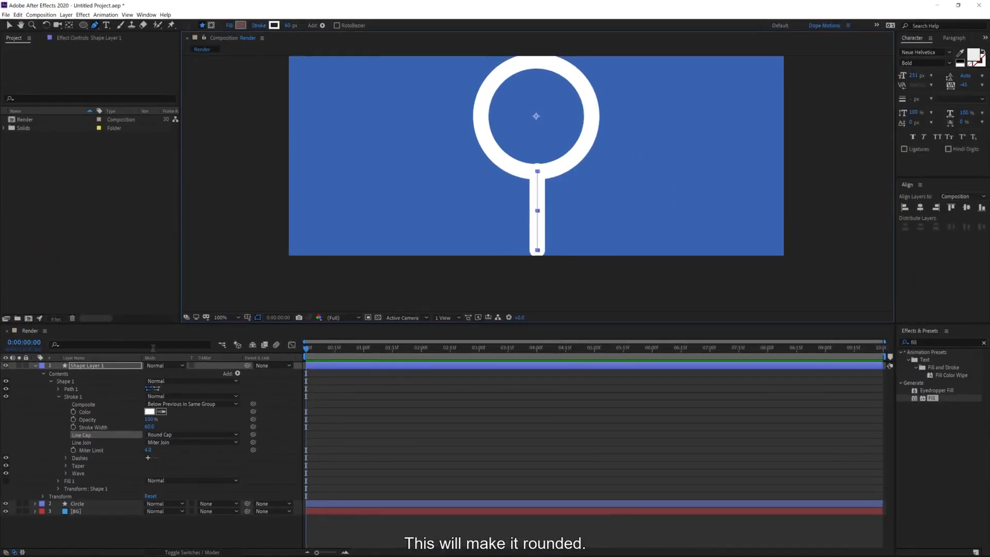
- Try to move the handle slightly with the Selection tool, then undo the move
{"action": "left_click", "coordinate": [88, 366]}
{"action": "left_click", "coordinate": [9, 25]}
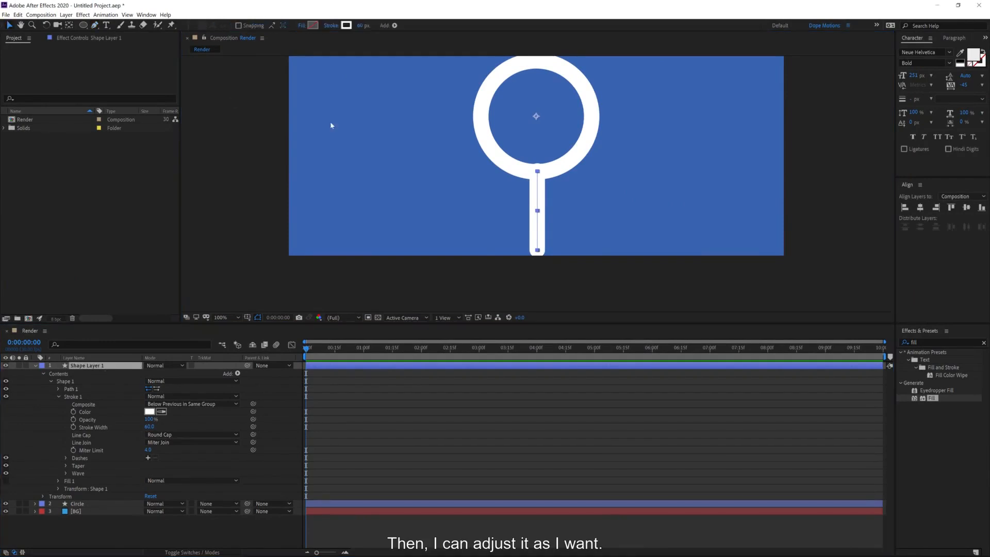
{"action": "left_click", "coordinate": [537, 212]}
{"action": "left_click", "coordinate": [536, 213]}
{"action": "left_click_drag", "start_coordinate": [536, 213], "coordinate": [536, 214]}
{"action": "key", "text": "ctrl+z"}
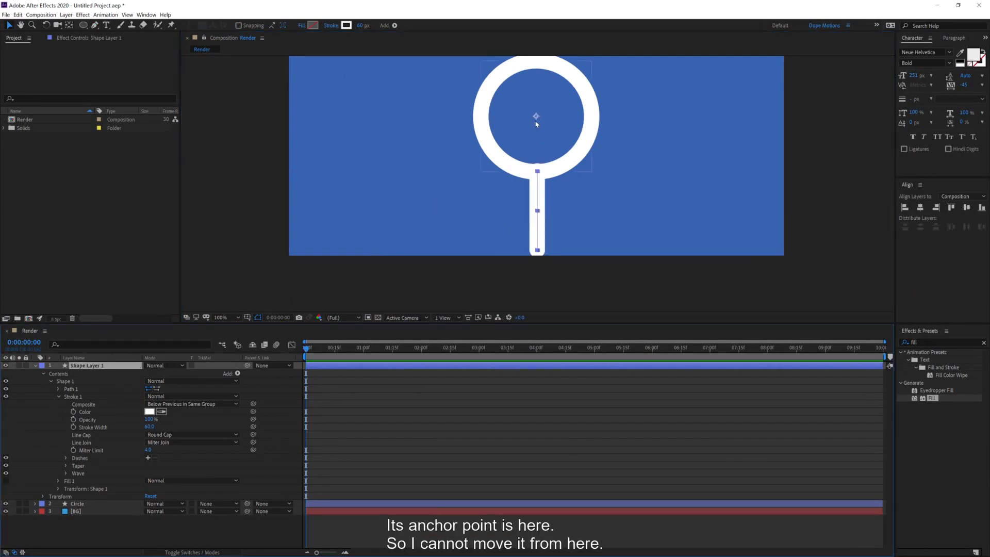
- Centre the handle layer's anchor point on the handle and shift the handle slightly downward
{"action": "left_click", "coordinate": [540, 222]}
{"action": "key", "text": "ctrl+z"}
{"action": "left_click", "coordinate": [87, 366]}
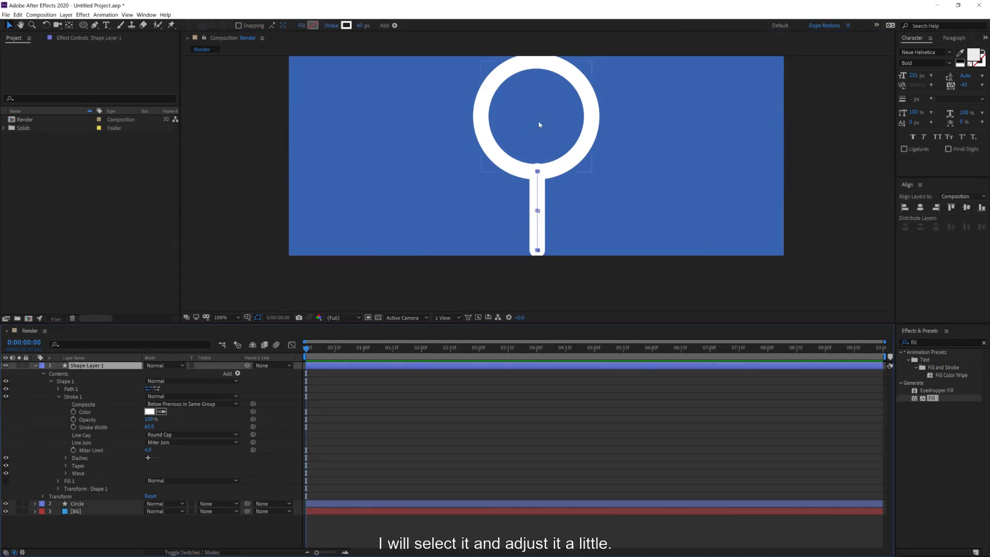
{"action": "left_click_drag", "start_coordinate": [538, 212], "coordinate": [538, 215]}
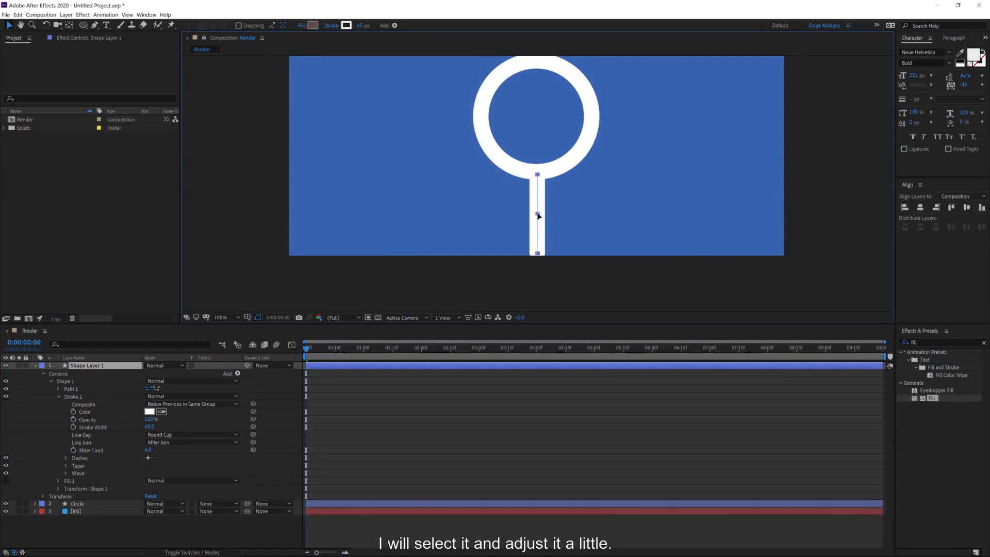
{"action": "left_click", "coordinate": [533, 281]}
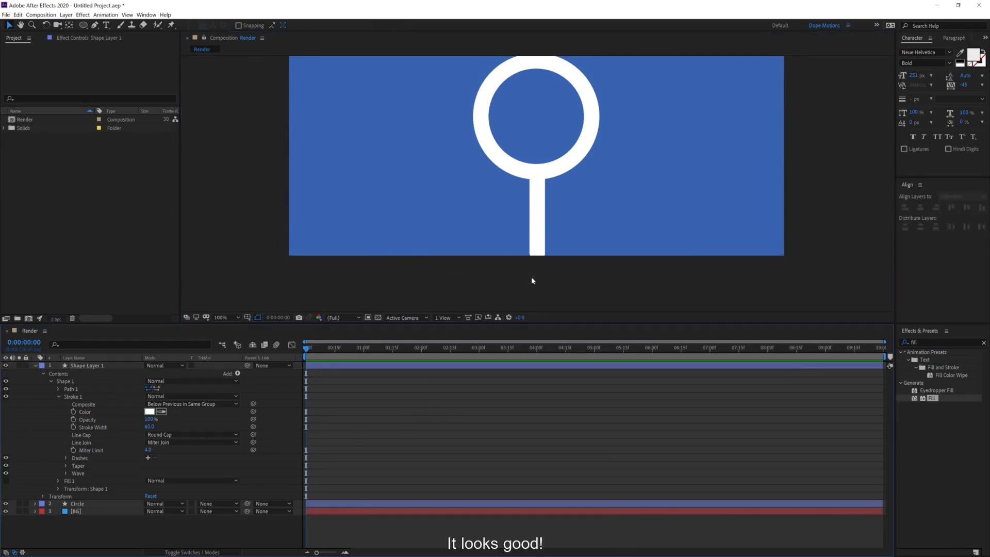
- Shorten the handle by raising the lower point of its path so the rounded end sits inside the composition
{"action": "left_click", "coordinate": [58, 397]}
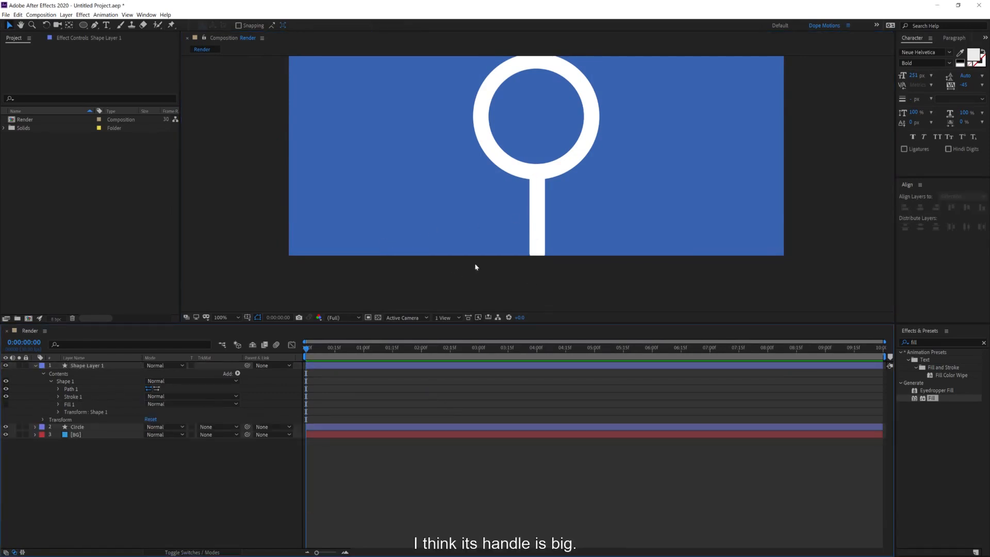
{"action": "left_click", "coordinate": [534, 211]}
{"action": "left_click", "coordinate": [58, 390]}
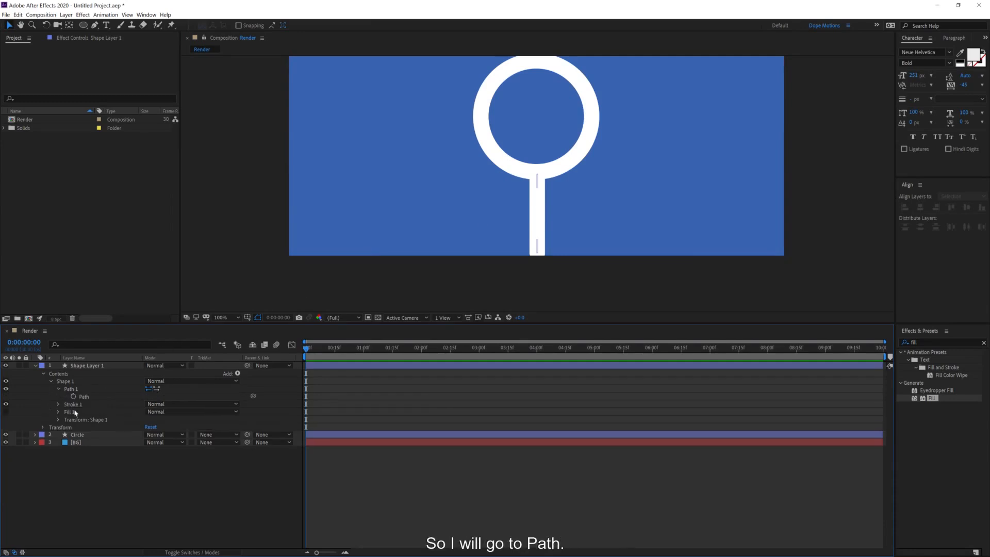
{"action": "left_click", "coordinate": [84, 397]}
{"action": "left_click_drag", "start_coordinate": [513, 251], "coordinate": [538, 241]}
{"action": "left_click", "coordinate": [464, 475]}
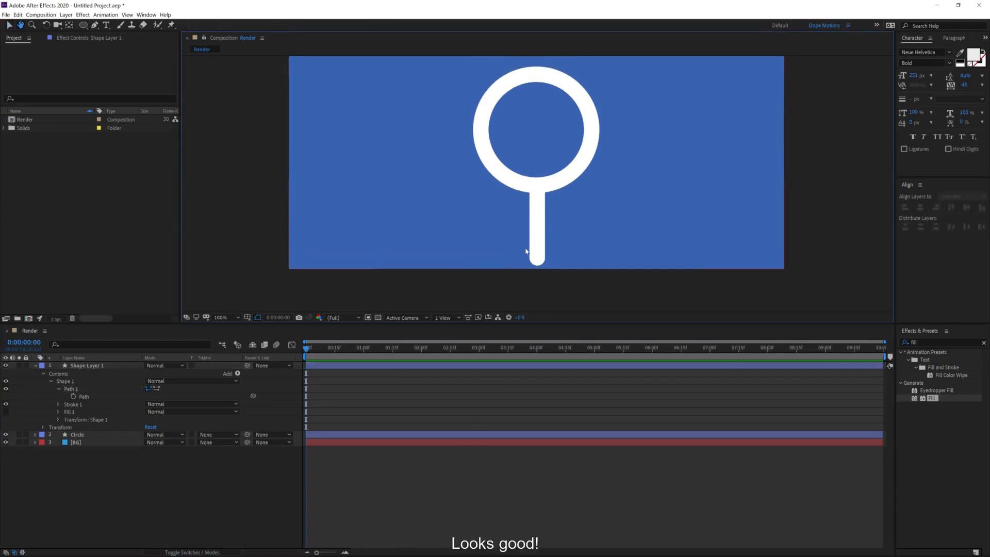
{"action": "left_click", "coordinate": [51, 381]}
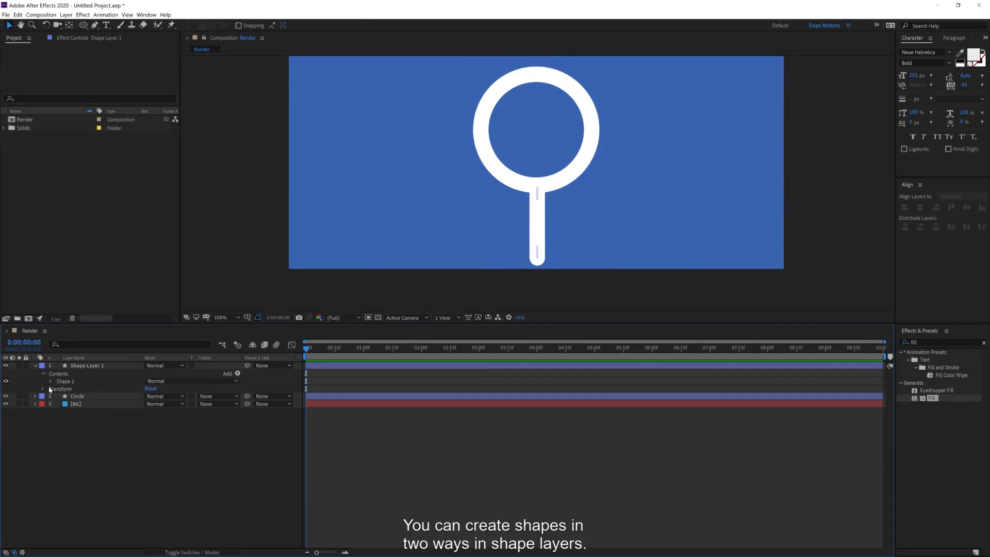
- Duplicate the handle's layer and place the copy beside the original handle, then undo the move and the duplication
{"action": "left_click", "coordinate": [79, 365]}
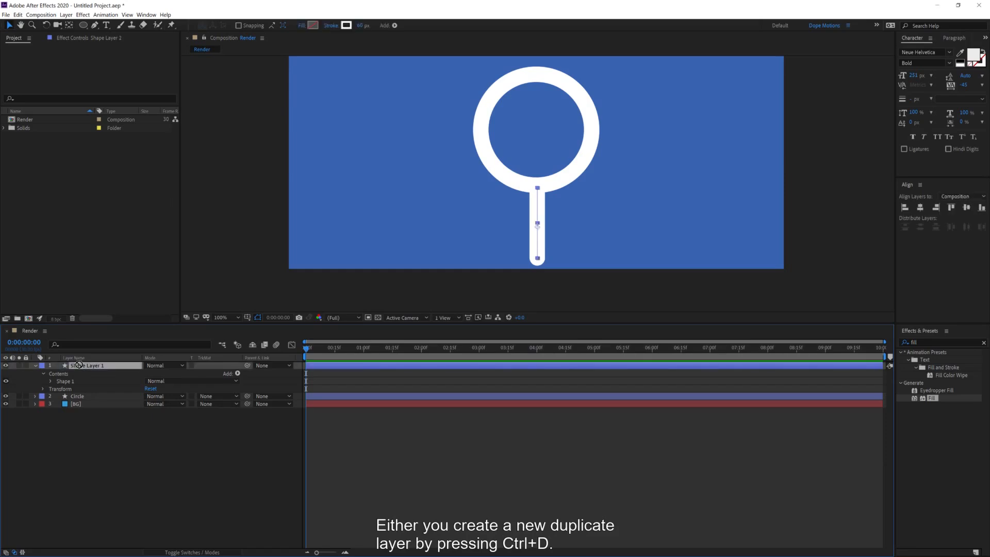
{"action": "key", "text": "ctrl+d"}
{"action": "left_click_drag", "start_coordinate": [541, 222], "coordinate": [570, 221]}
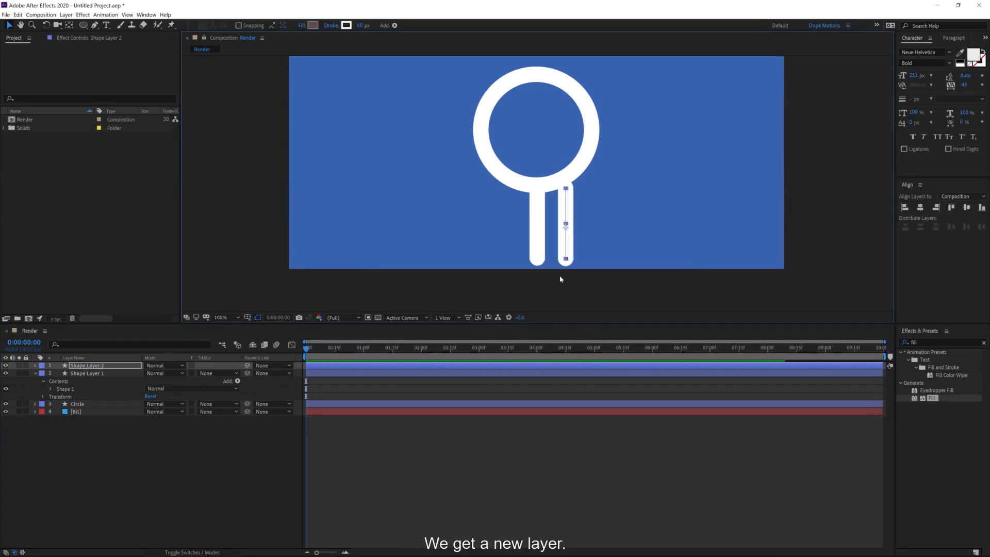
{"action": "key", "text": "ctrl+z"}
{"action": "key", "text": "ctrl+z"}
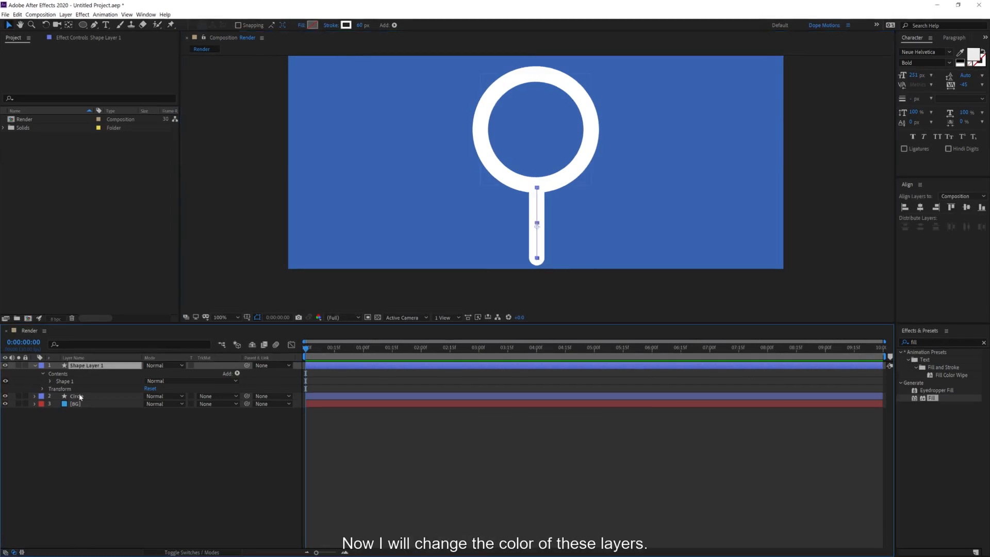
- Change the handle's stroke colour to dark grey 2E2E2E
{"action": "left_click", "coordinate": [345, 25]}
{"action": "left_click", "coordinate": [441, 355]}
{"action": "left_click_drag", "start_coordinate": [430, 359], "coordinate": [412, 356]}
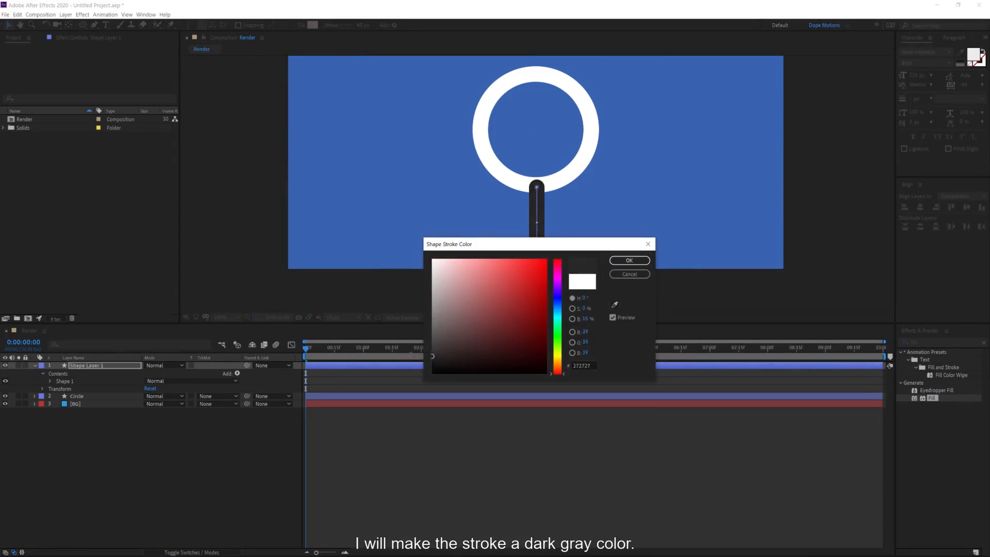
{"action": "left_click", "coordinate": [629, 260]}
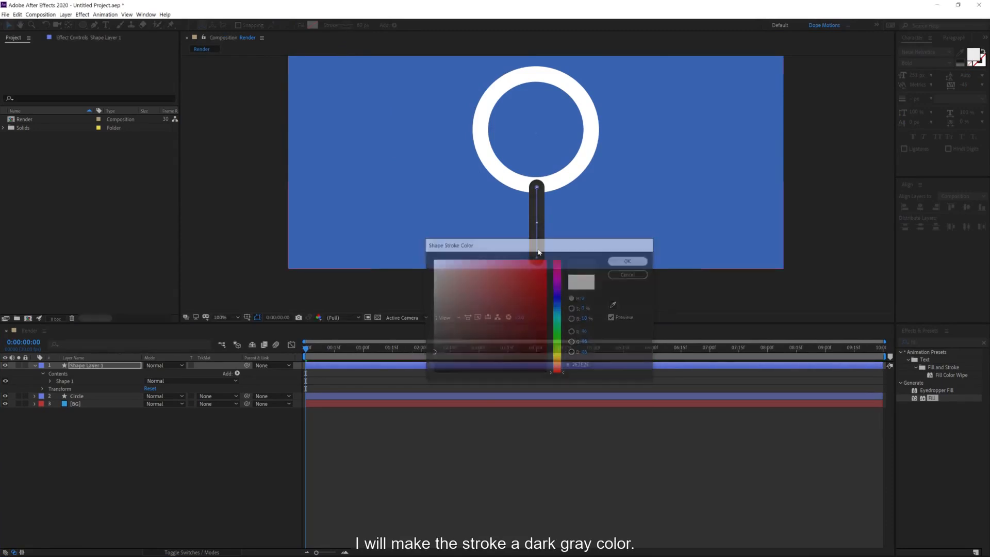
- Give the Circle layer's stroke the same dark grey by sampling the colour from the handle with the eyedropper
{"action": "left_click", "coordinate": [78, 396]}
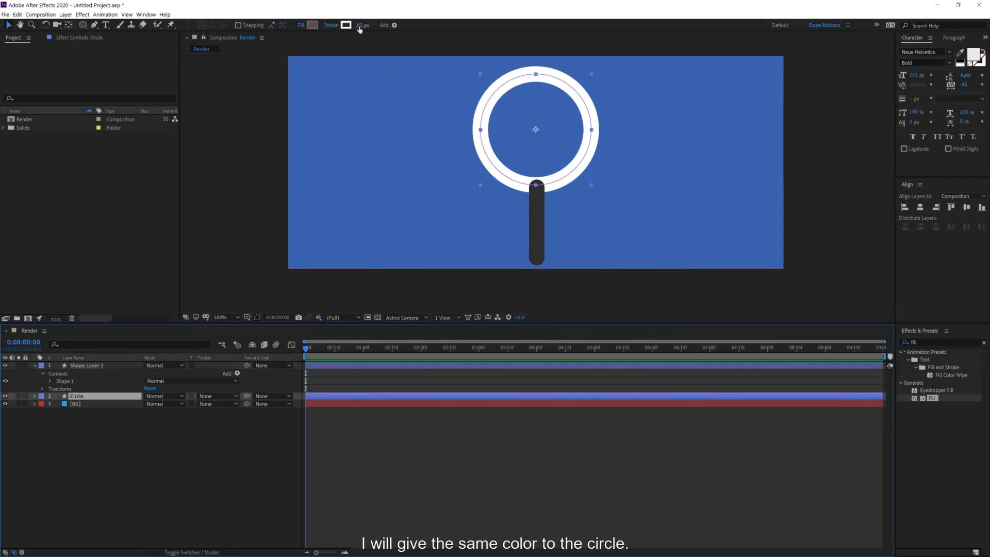
{"action": "left_click", "coordinate": [347, 25]}
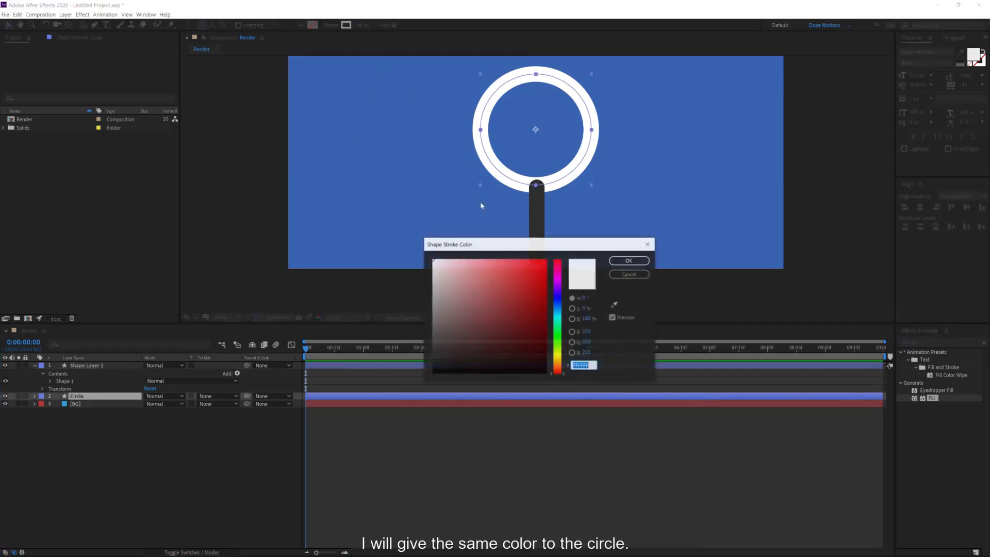
{"action": "left_click", "coordinate": [614, 305]}
{"action": "left_click", "coordinate": [540, 221]}
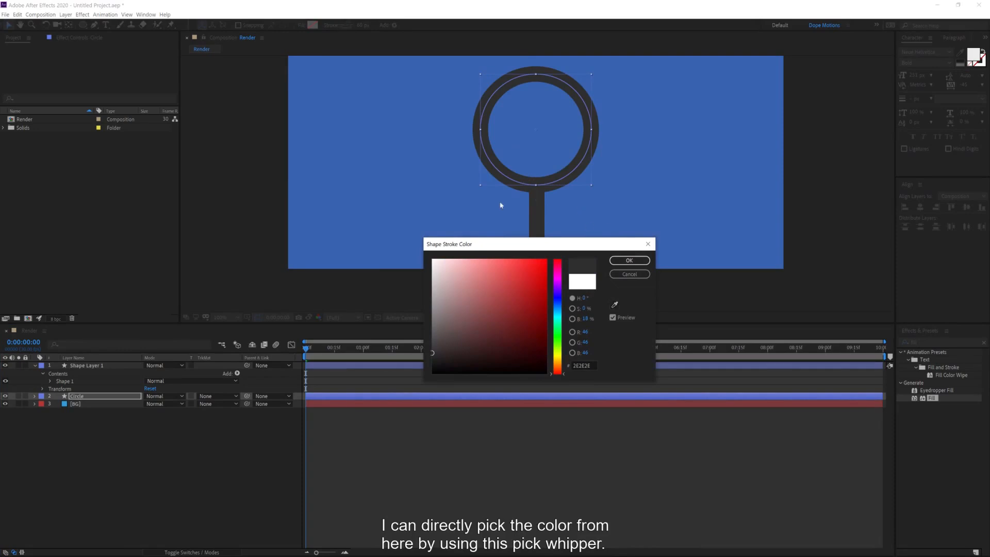
{"action": "left_click", "coordinate": [617, 259]}
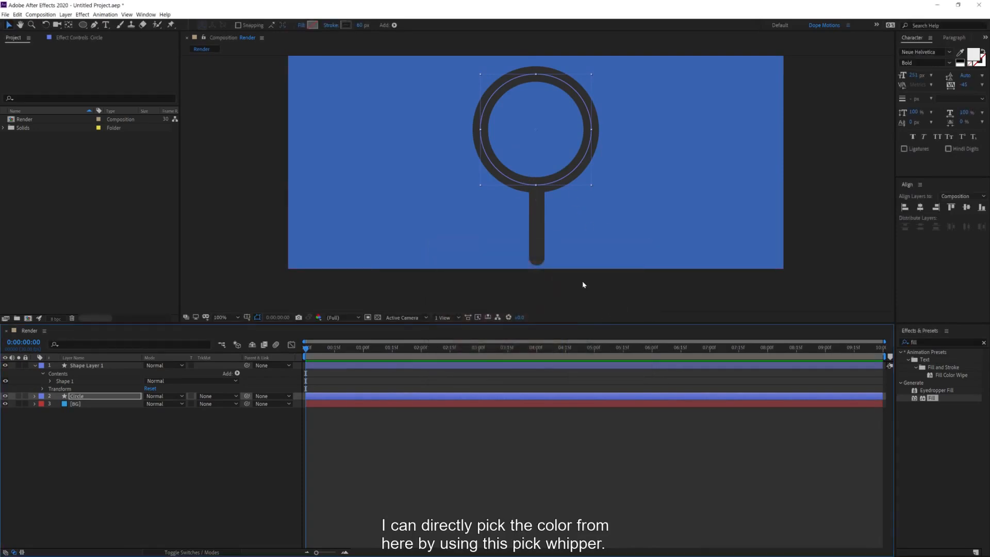
{"action": "left_click", "coordinate": [245, 416]}
{"action": "left_click_drag", "start_coordinate": [438, 239], "coordinate": [442, 246]}
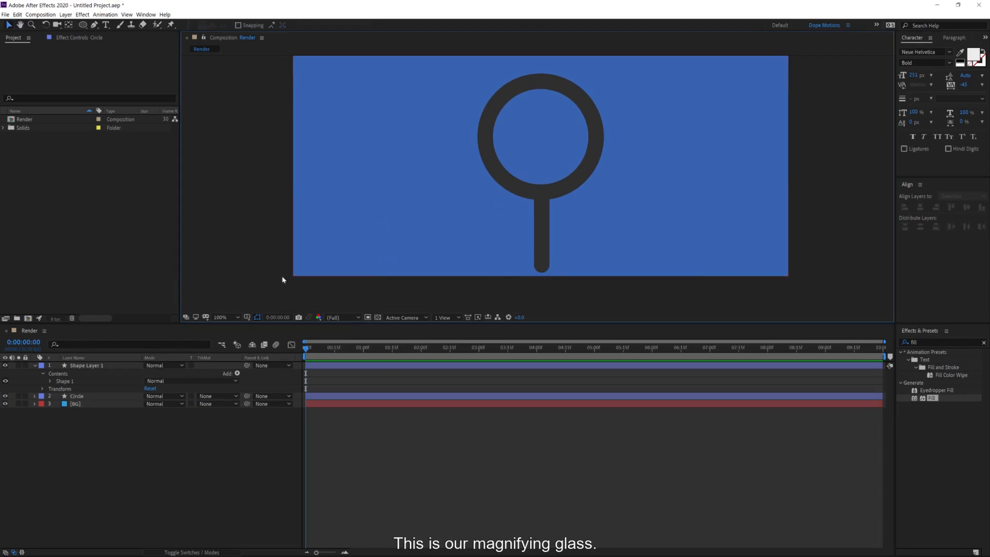
- Rename the Shape 1 group inside Shape Layer 1 as Handle
{"action": "left_click_drag", "start_coordinate": [387, 219], "coordinate": [382, 248]}
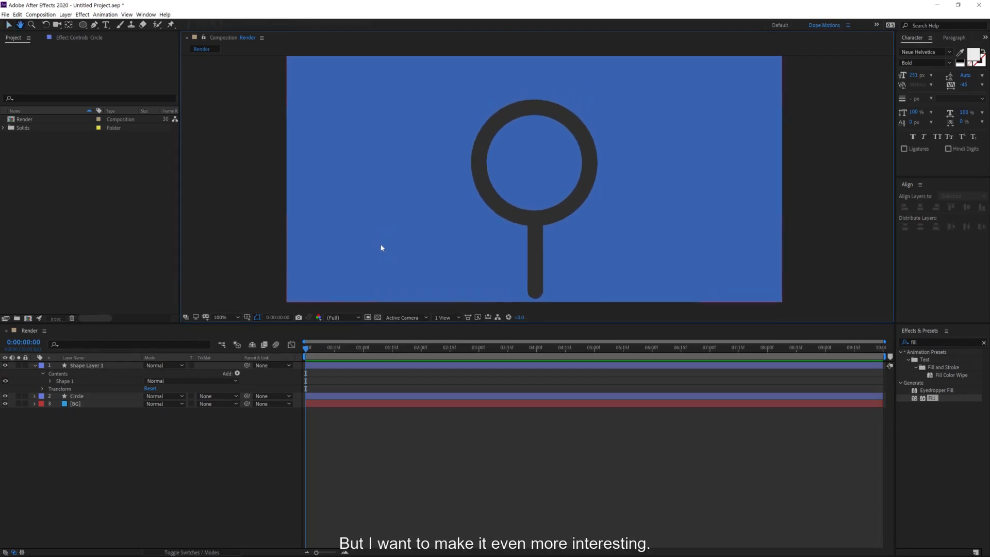
{"action": "left_click_drag", "start_coordinate": [299, 324], "coordinate": [299, 358]}
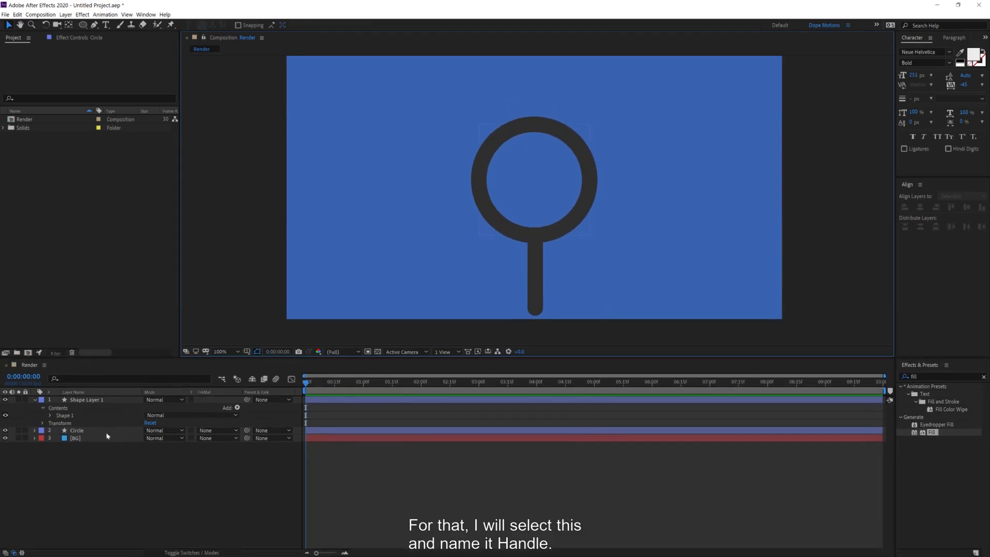
{"action": "left_click", "coordinate": [69, 415]}
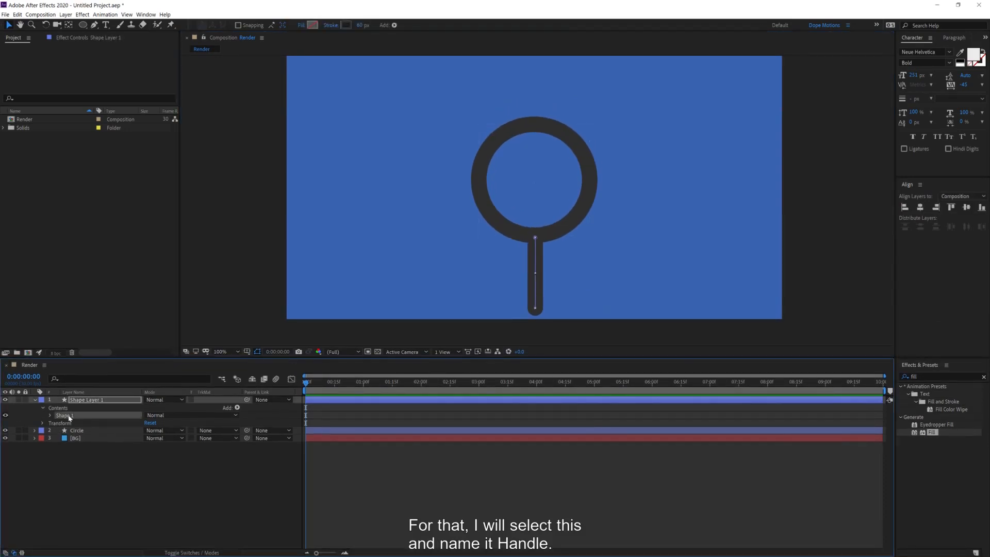
{"action": "key", "text": "Return"}
{"action": "type", "text": "Handle"}
{"action": "key", "text": "Return"}
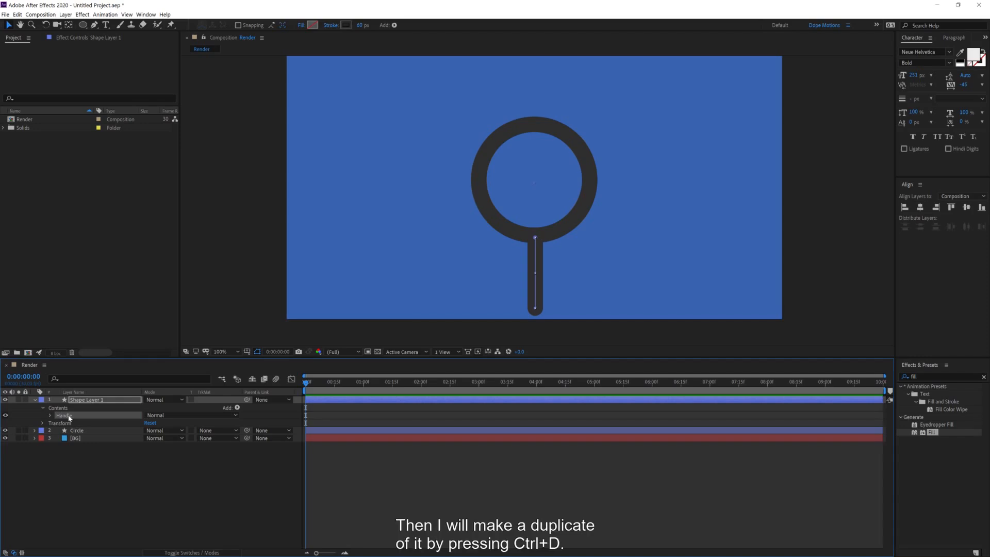
- Duplicate the Handle group and then its whole layer, shift the layer copy beside the original handle, and undo the move and both duplications
{"action": "key", "text": "ctrl+d"}
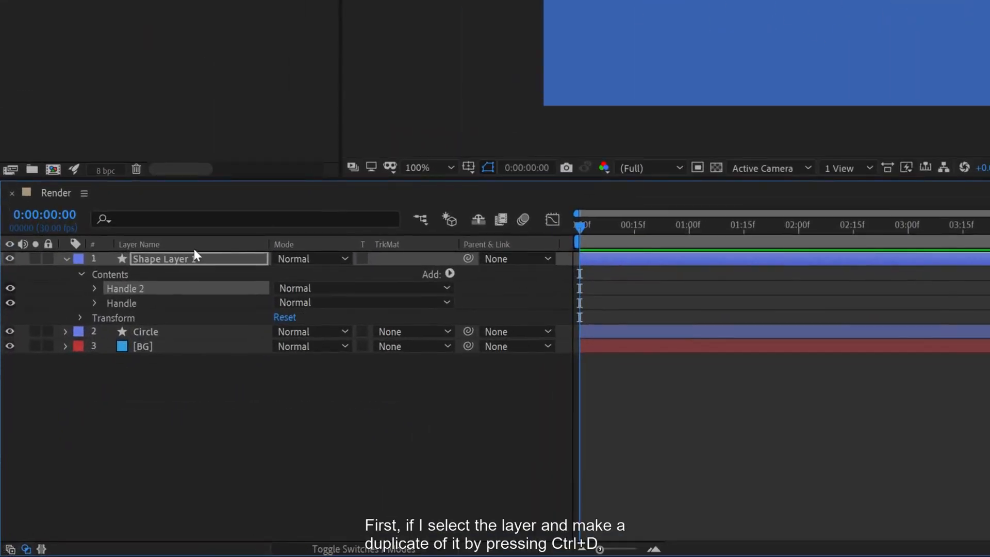
{"action": "left_click", "coordinate": [99, 400]}
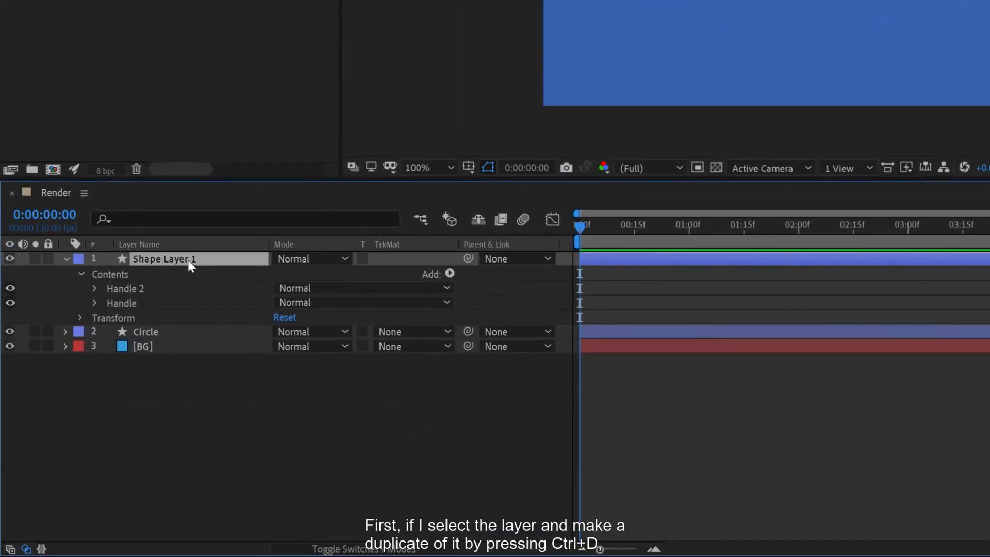
{"action": "key", "text": "ctrl+d"}
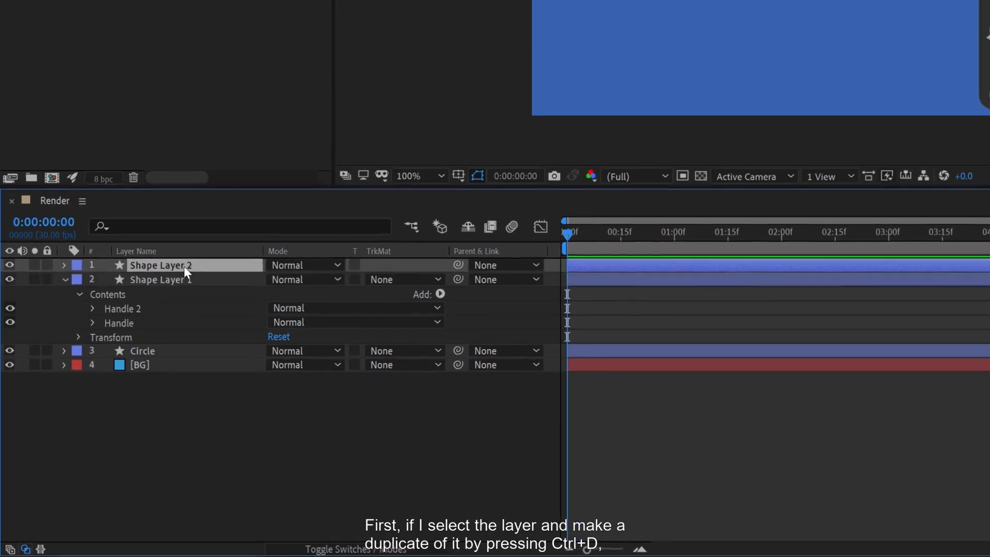
{"action": "left_click_drag", "start_coordinate": [702, 192], "coordinate": [741, 193]}
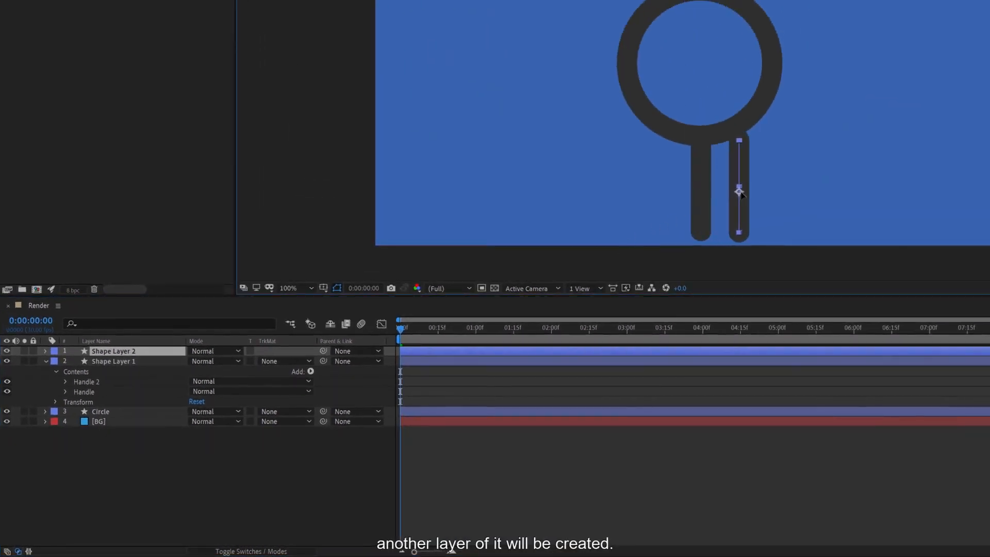
{"action": "key", "text": "ctrl+z"}
{"action": "key", "text": "ctrl+z"}
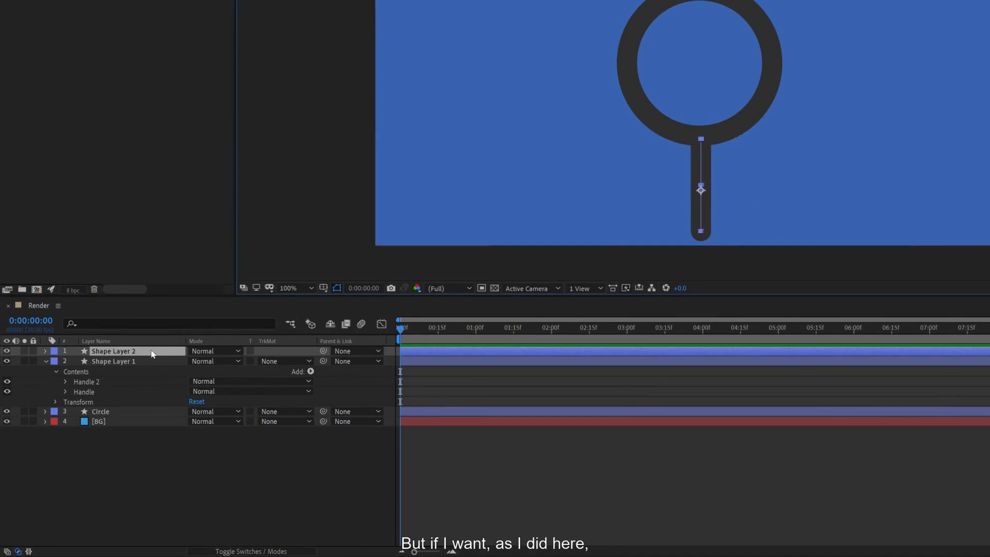
{"action": "key", "text": "ctrl+z"}
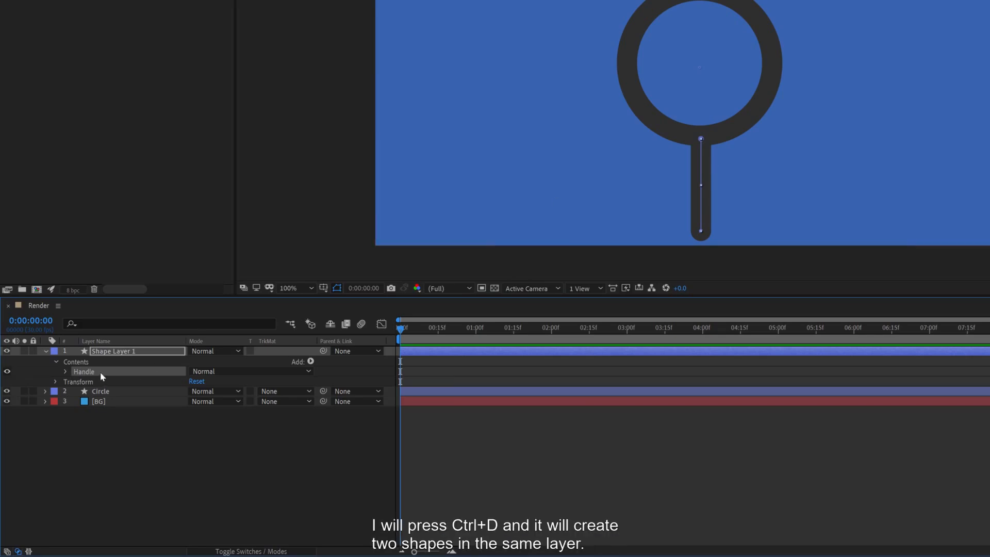
- Duplicate the Handle group within Shape Layer 1, test moving the whole layer slightly, and undo that move
{"action": "key", "text": "ctrl+d"}
{"action": "left_click", "coordinate": [117, 353]}
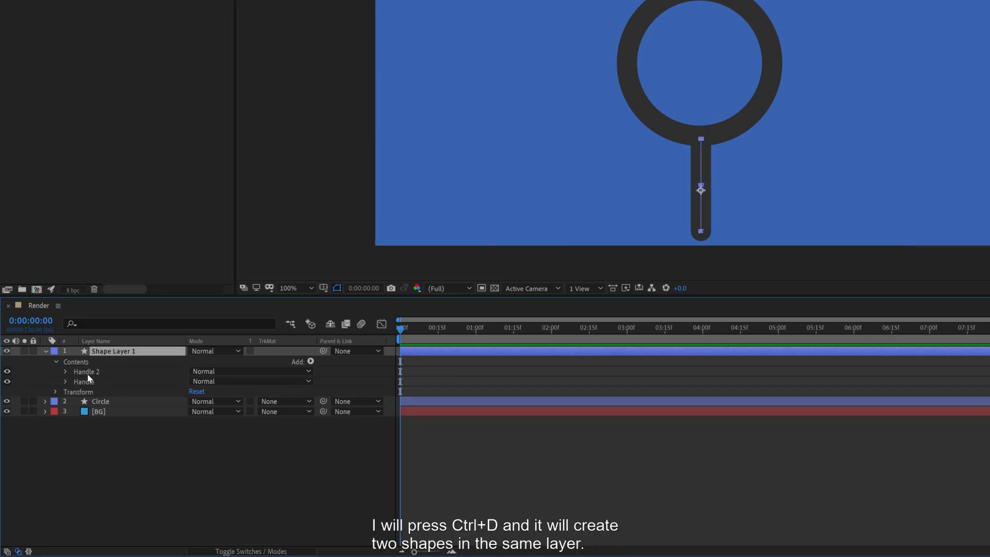
{"action": "left_click", "coordinate": [88, 376]}
{"action": "left_click", "coordinate": [138, 353]}
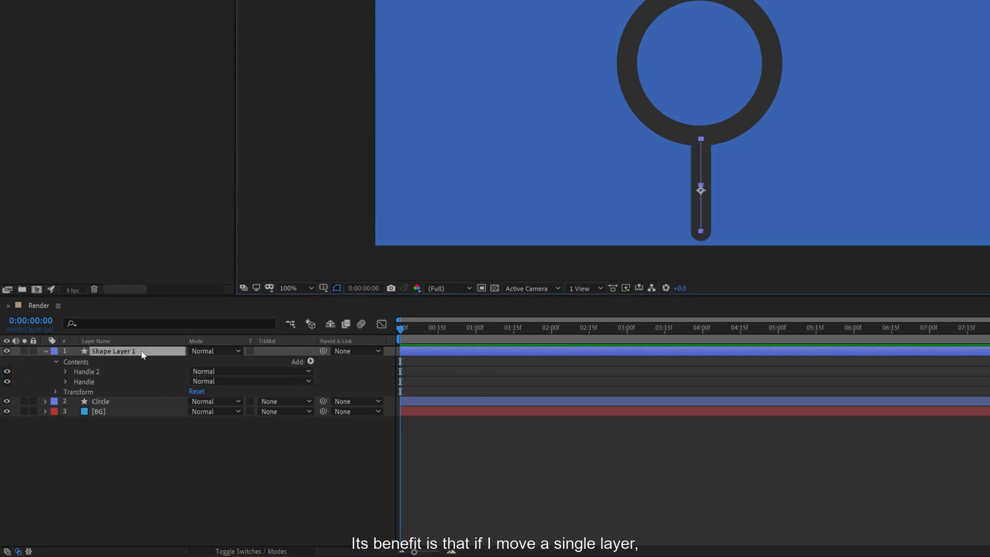
{"action": "mouse_move", "coordinate": [701, 189]}
{"action": "left_mouse_down"}
{"action": "mouse_move", "coordinate": [781, 190]}
{"action": "mouse_move", "coordinate": [693, 192]}
{"action": "left_mouse_up"}
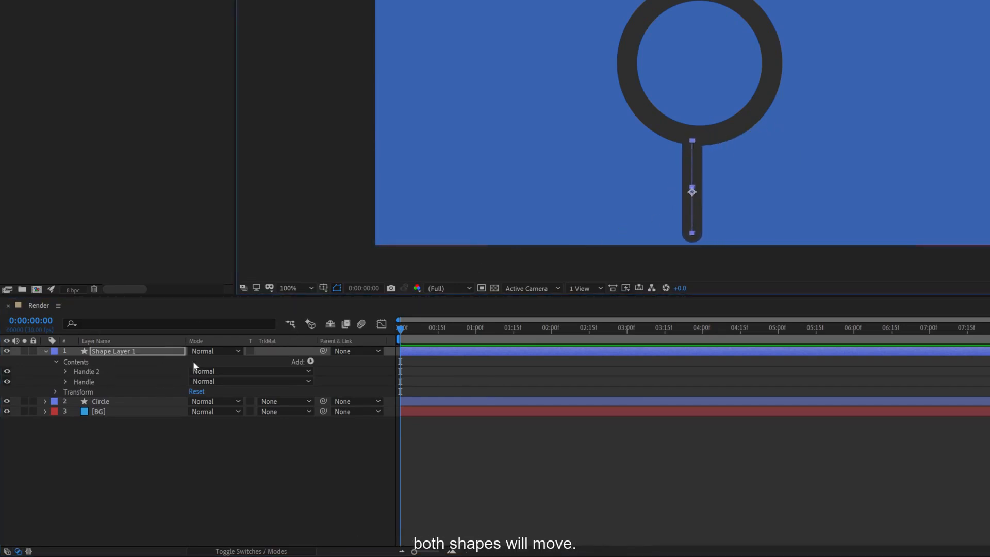
{"action": "key", "text": "ctrl+z"}
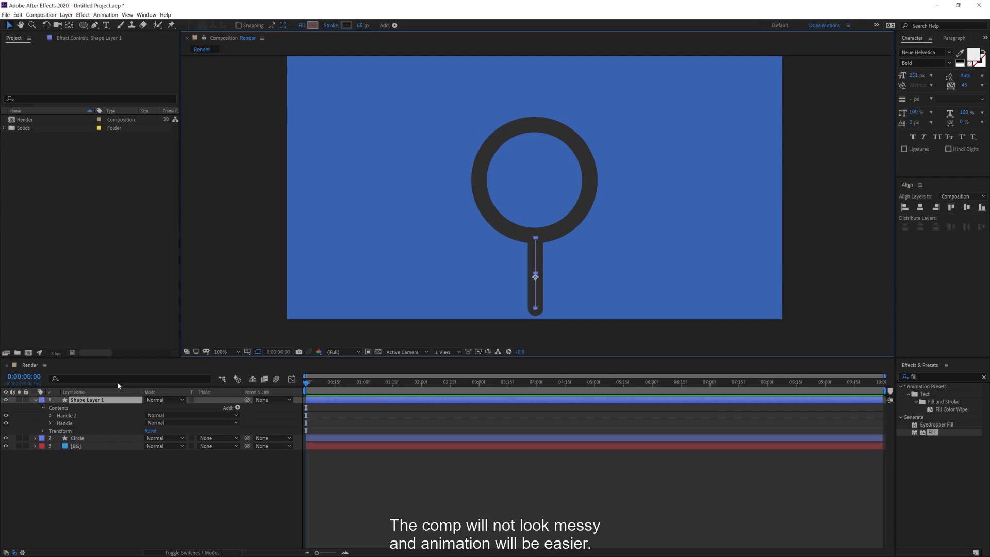
- Rename the duplicated Handle 2 group as Grip
{"action": "left_click", "coordinate": [75, 415]}
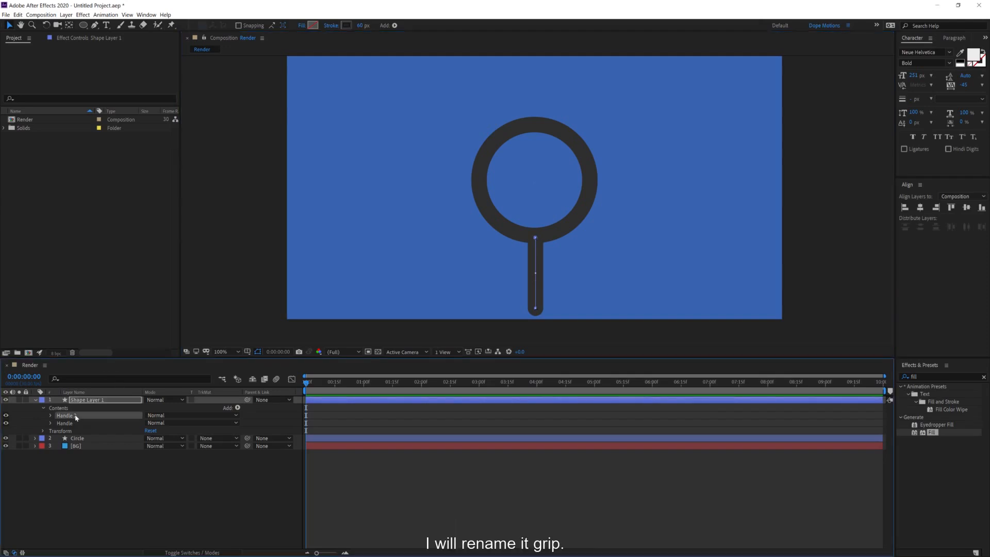
{"action": "key", "text": "Return"}
{"action": "type", "text": "Gri"}
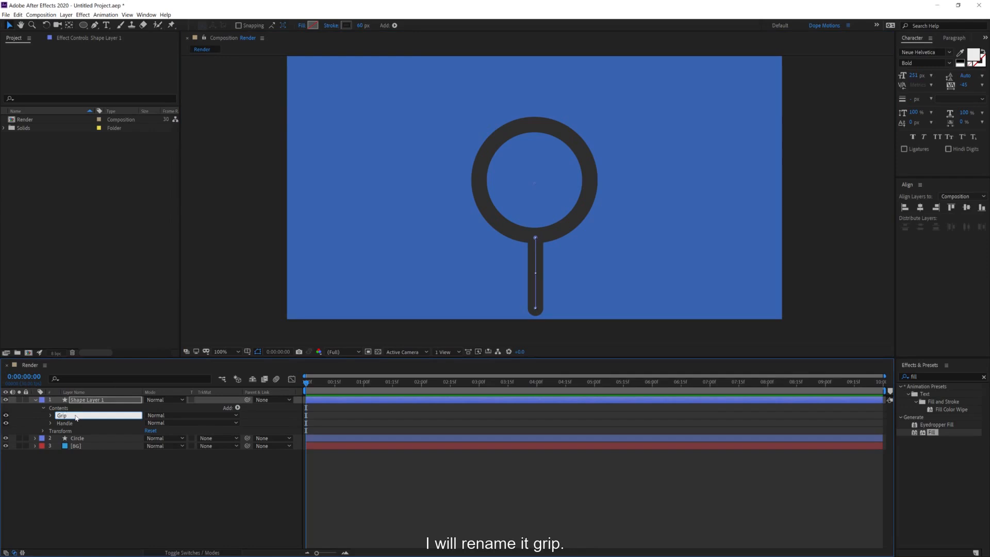
{"action": "type", "text": "p"}
{"action": "key", "text": "Return"}
- Change the Grip group's stroke colour to dark pink FF1A5F
{"action": "left_click", "coordinate": [50, 415]}
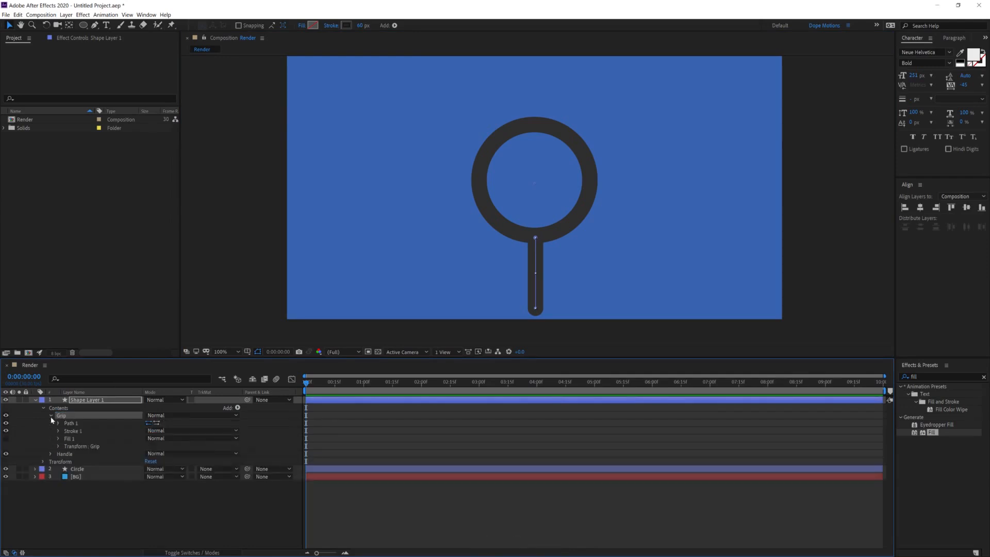
{"action": "left_click", "coordinate": [59, 423]}
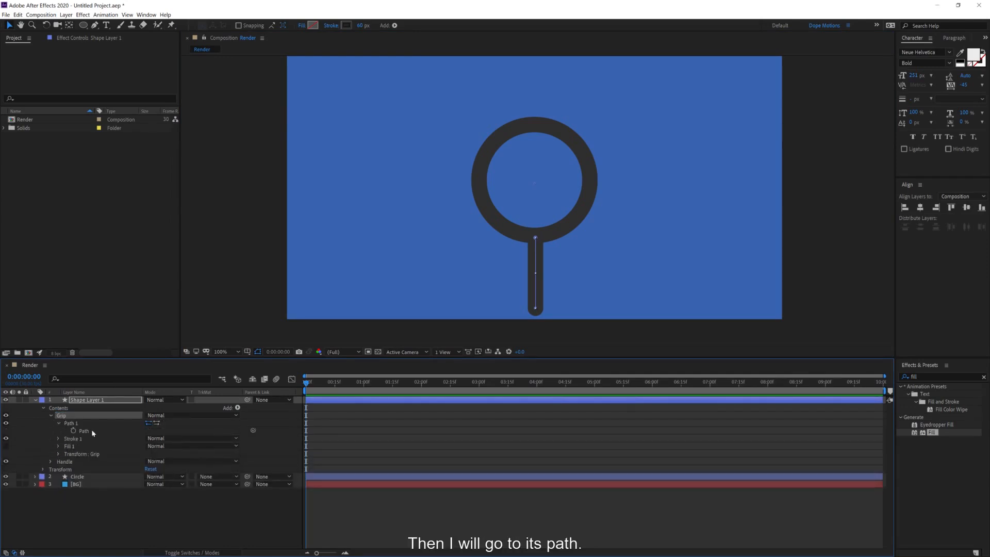
{"action": "left_click", "coordinate": [61, 442]}
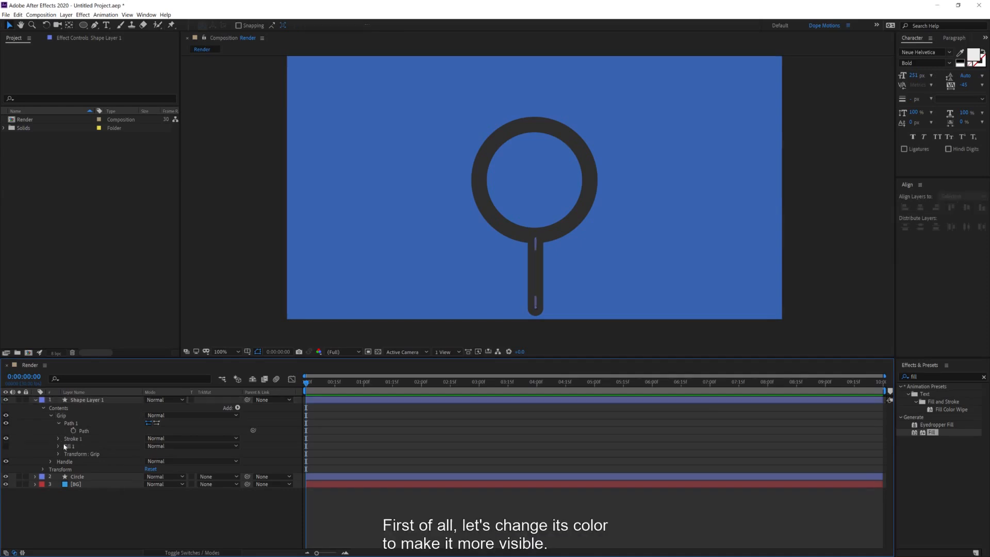
{"action": "left_click", "coordinate": [58, 439]}
{"action": "left_click", "coordinate": [149, 453]}
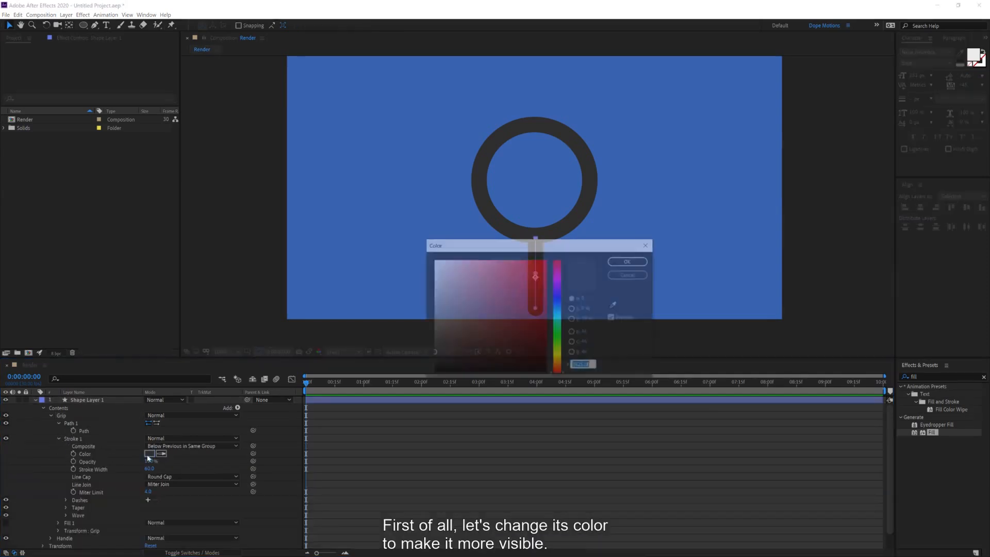
{"action": "left_click", "coordinate": [559, 267]}
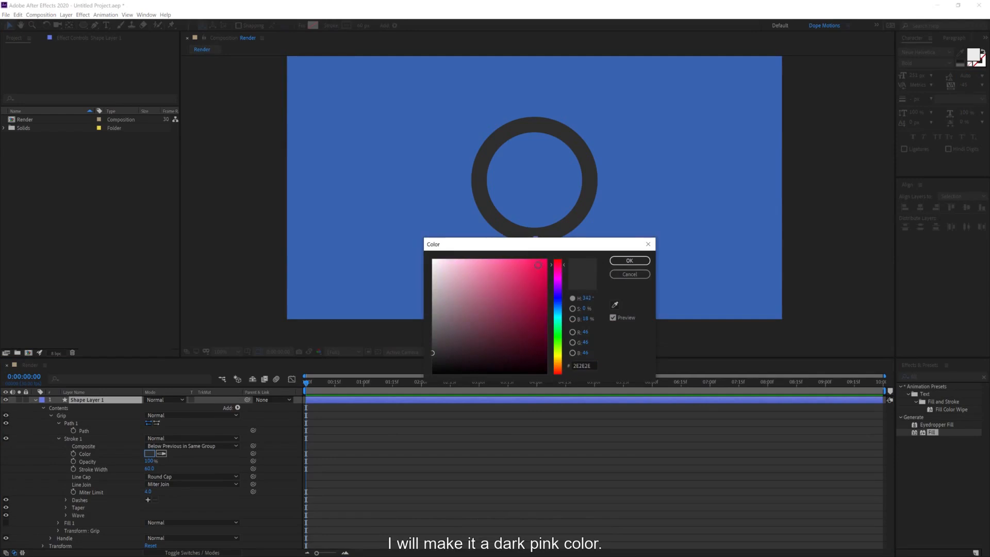
{"action": "left_click", "coordinate": [535, 259]}
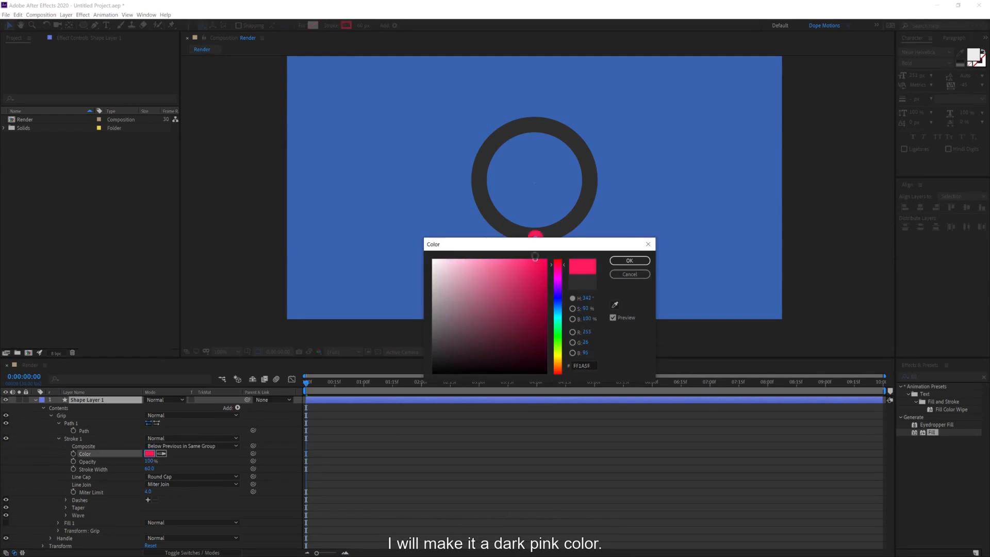
{"action": "left_click", "coordinate": [613, 261]}
- Shorten the grip by lowering the upper point of its path so it covers only the lower part of the handle
{"action": "left_click", "coordinate": [84, 429]}
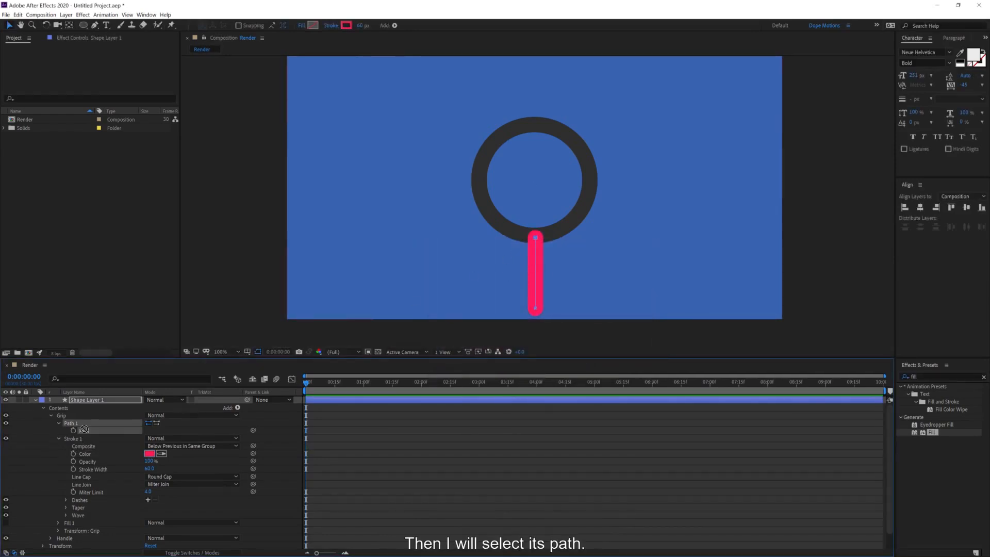
{"action": "left_click_drag", "start_coordinate": [535, 237], "coordinate": [537, 273]}
{"action": "mouse_move", "coordinate": [522, 332]}
{"action": "left_mouse_down"}
{"action": "mouse_move", "coordinate": [543, 347]}
{"action": "mouse_move", "coordinate": [535, 293]}
{"action": "mouse_move", "coordinate": [537, 309]}
{"action": "left_mouse_up"}
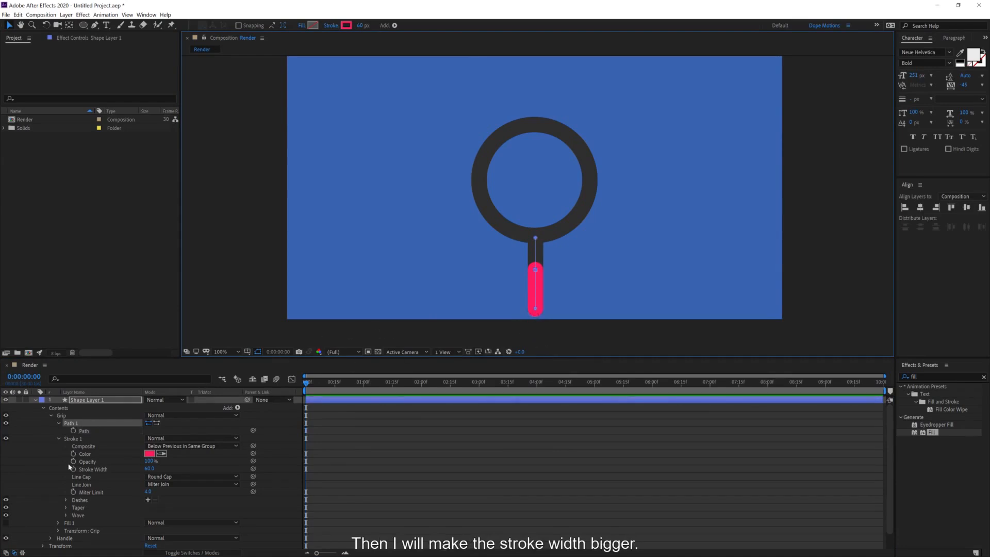
- Set the Grip's stroke width to 83 and shift its path slightly upward along the handle
{"action": "left_click_drag", "start_coordinate": [149, 470], "coordinate": [156, 466]}
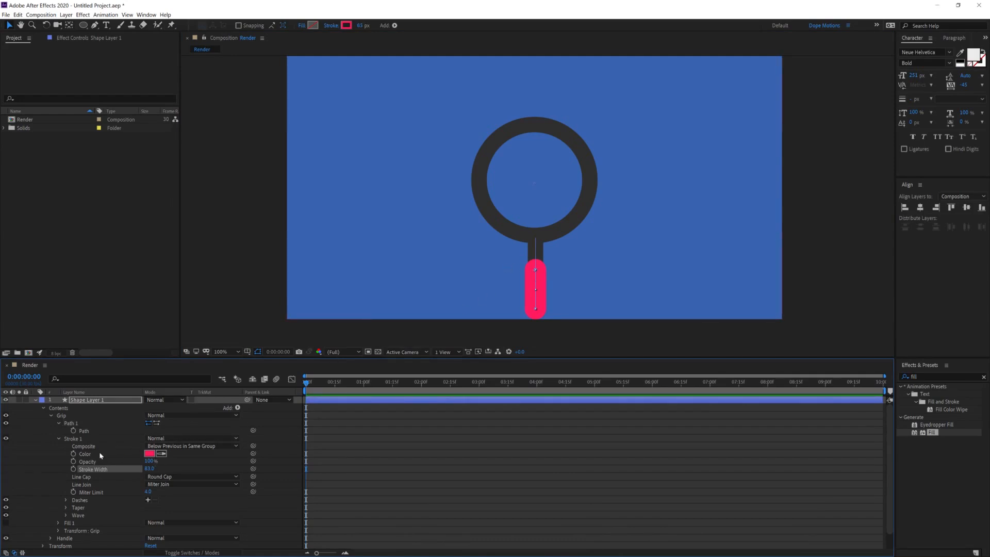
{"action": "left_click", "coordinate": [71, 423]}
{"action": "left_click_drag", "start_coordinate": [533, 269], "coordinate": [535, 266]}
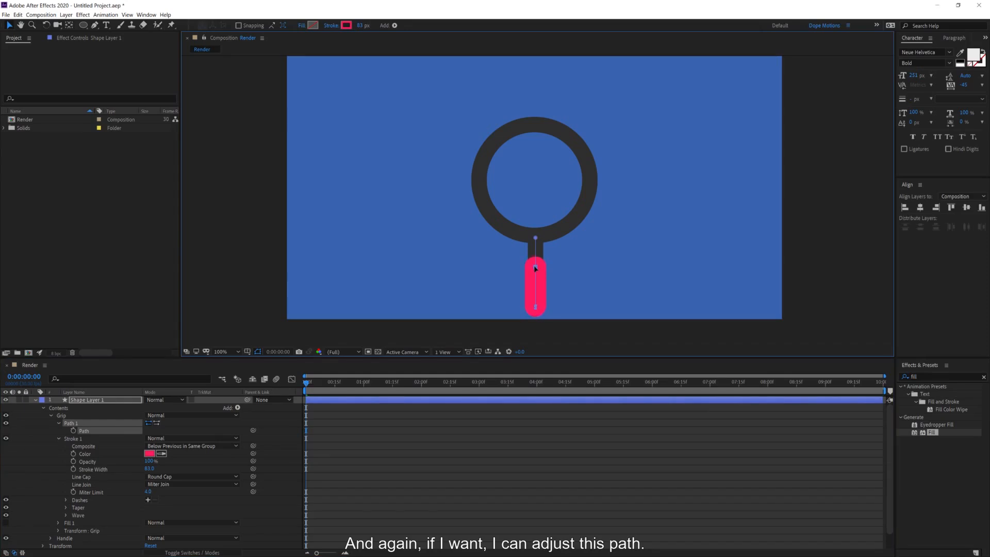
{"action": "left_click", "coordinate": [317, 275]}
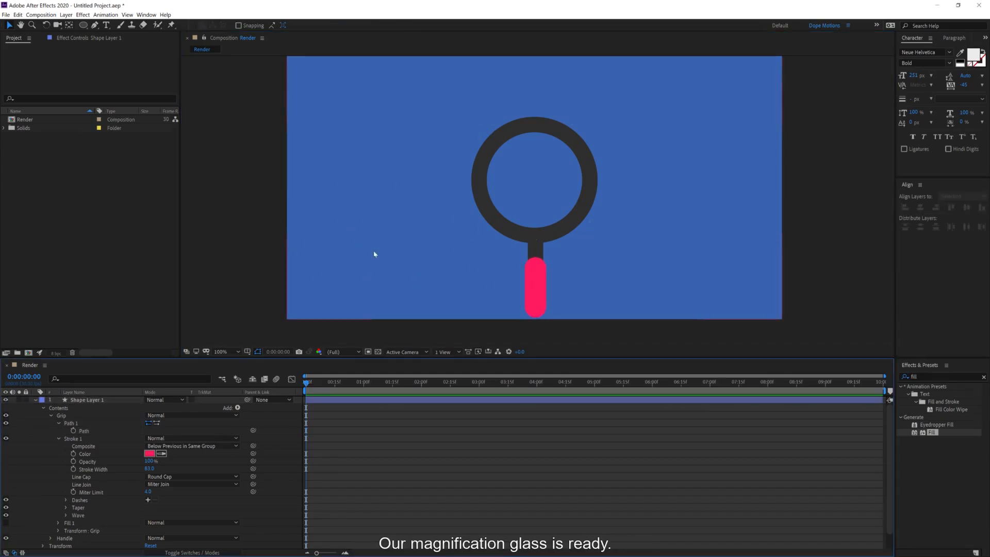
- Duplicate the Grip group within Shape Layer 1 and name the copy Ref
{"action": "left_click", "coordinate": [51, 415]}
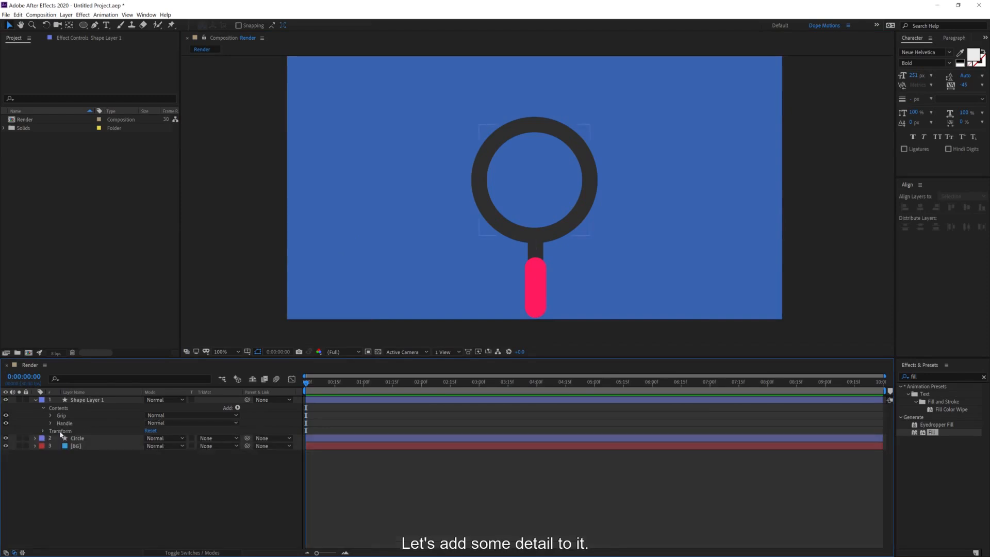
{"action": "left_click", "coordinate": [61, 415]}
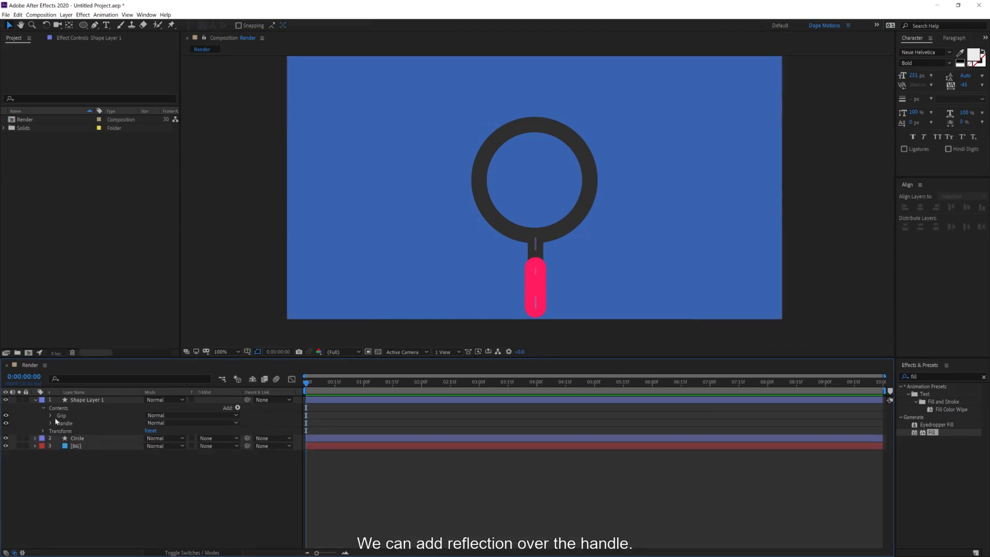
{"action": "left_click", "coordinate": [51, 415]}
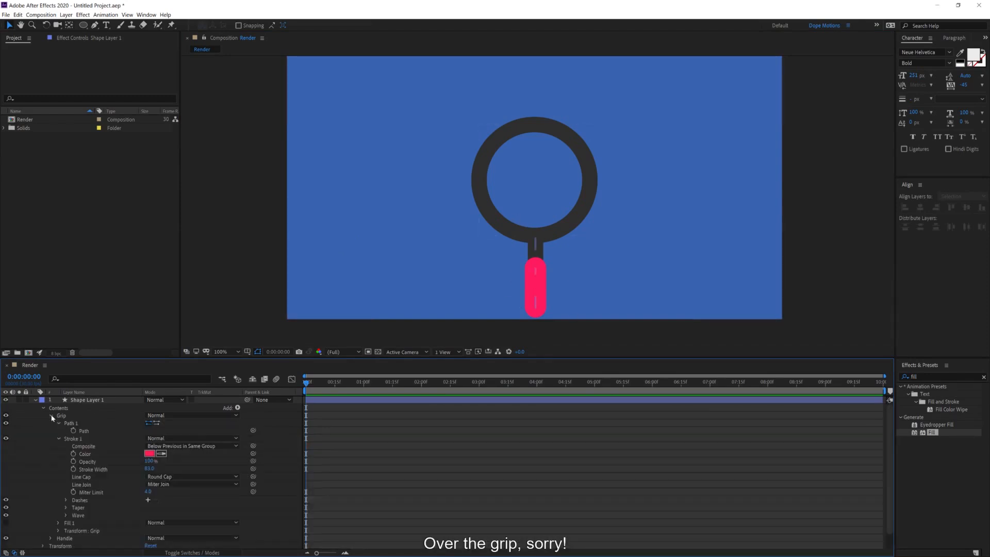
{"action": "left_click", "coordinate": [51, 415]}
{"action": "left_click", "coordinate": [62, 416]}
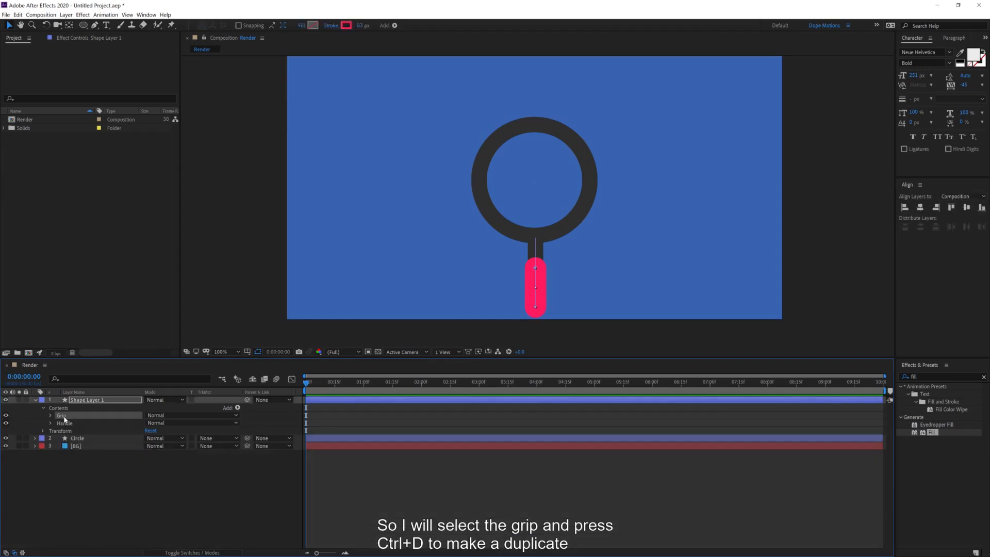
{"action": "key", "text": "ctrl+d"}
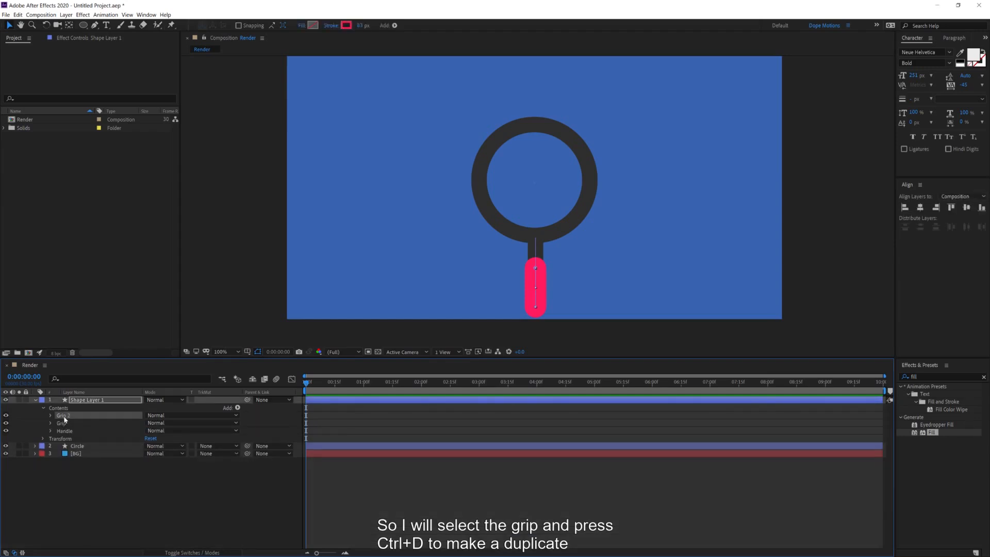
{"action": "key", "text": "Return"}
{"action": "type", "text": "R"}
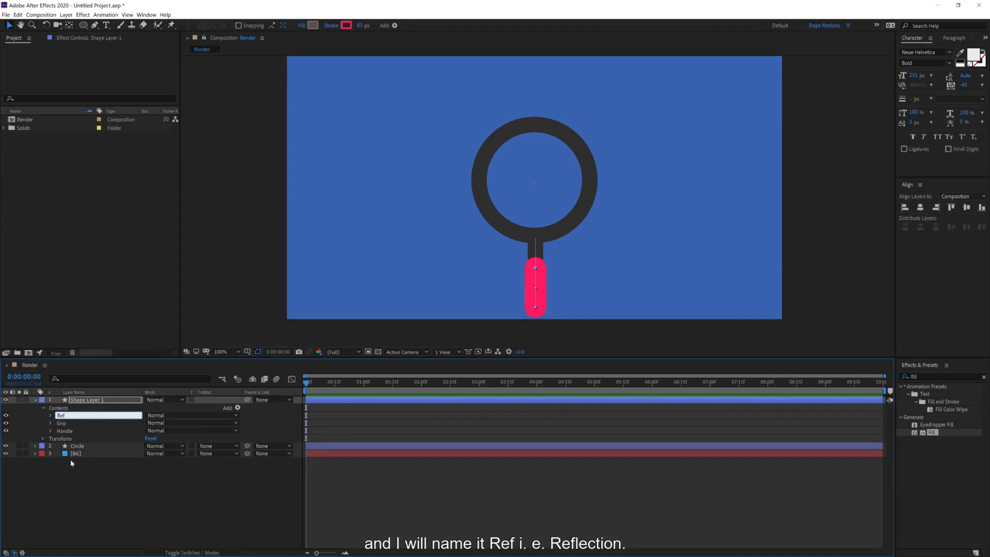
{"action": "type", "text": "ef"}
{"action": "key", "text": "Return"}
- Set the Ref group's stroke colour to white FFFFFF and its stroke width to 10
{"action": "left_click", "coordinate": [51, 416]}
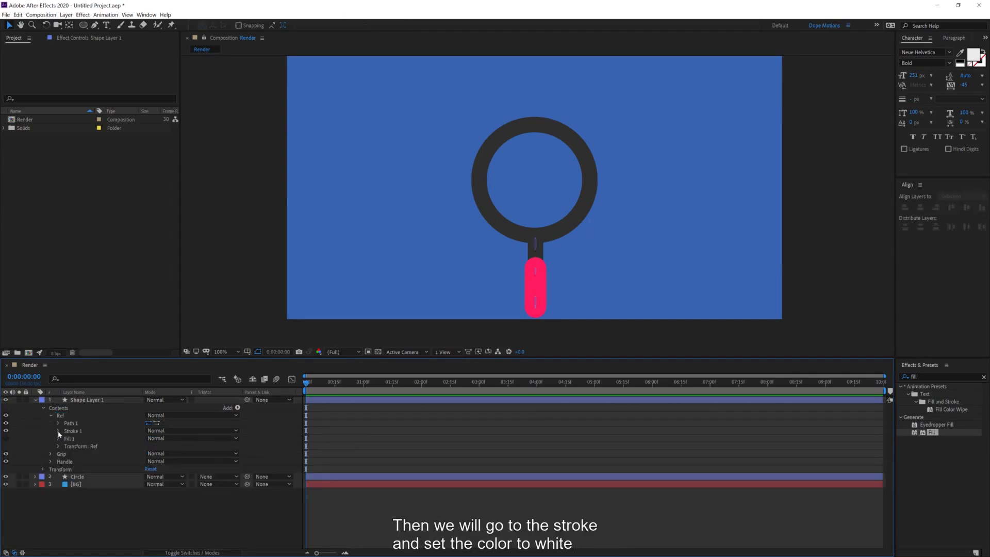
{"action": "left_click", "coordinate": [59, 431]}
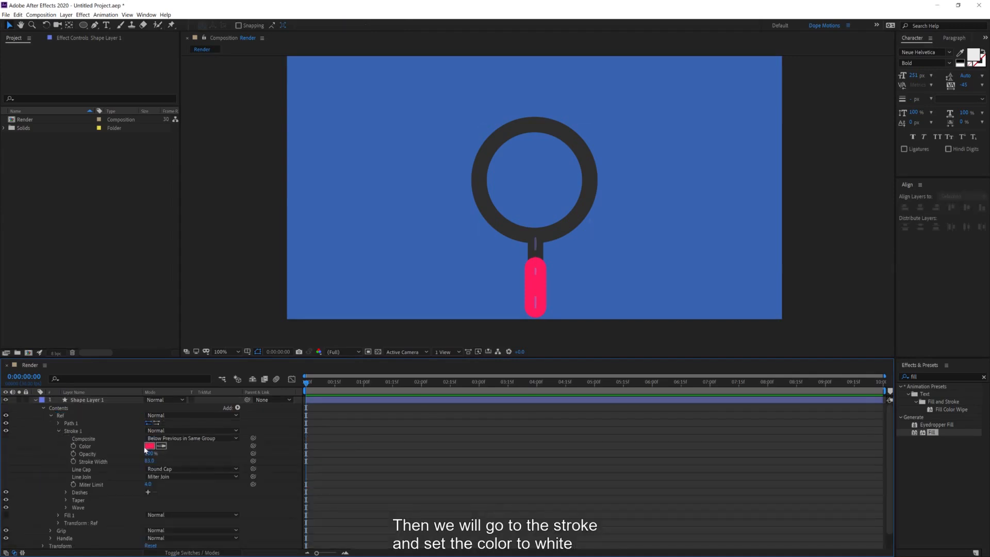
{"action": "left_click", "coordinate": [147, 446]}
{"action": "left_click_drag", "start_coordinate": [449, 273], "coordinate": [413, 221]}
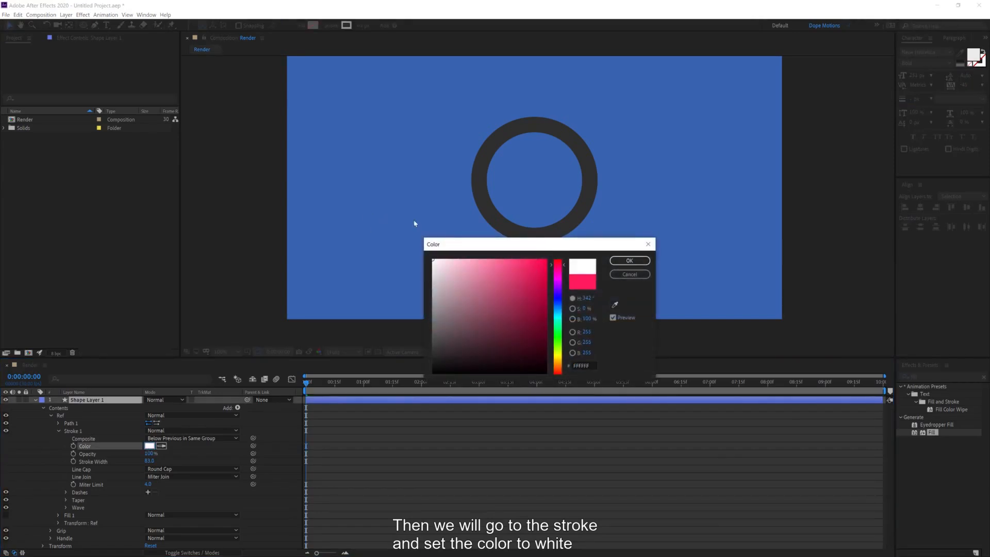
{"action": "left_click", "coordinate": [629, 260]}
{"action": "left_click_drag", "start_coordinate": [147, 461], "coordinate": [117, 464]}
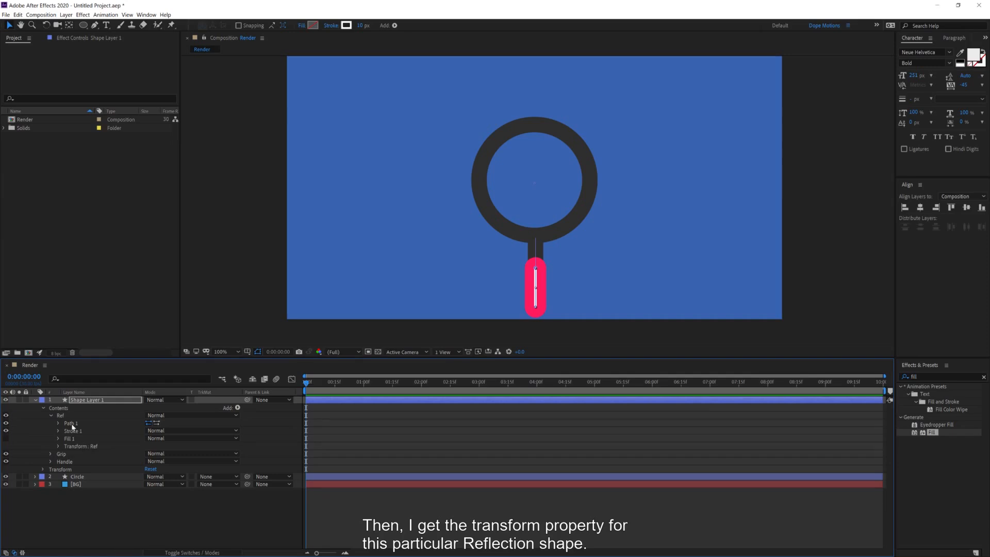
- Examine the separate transform properties of the Grip group and of Shape Layer 1 itself
{"action": "left_click", "coordinate": [61, 454]}
{"action": "left_click", "coordinate": [50, 454]}
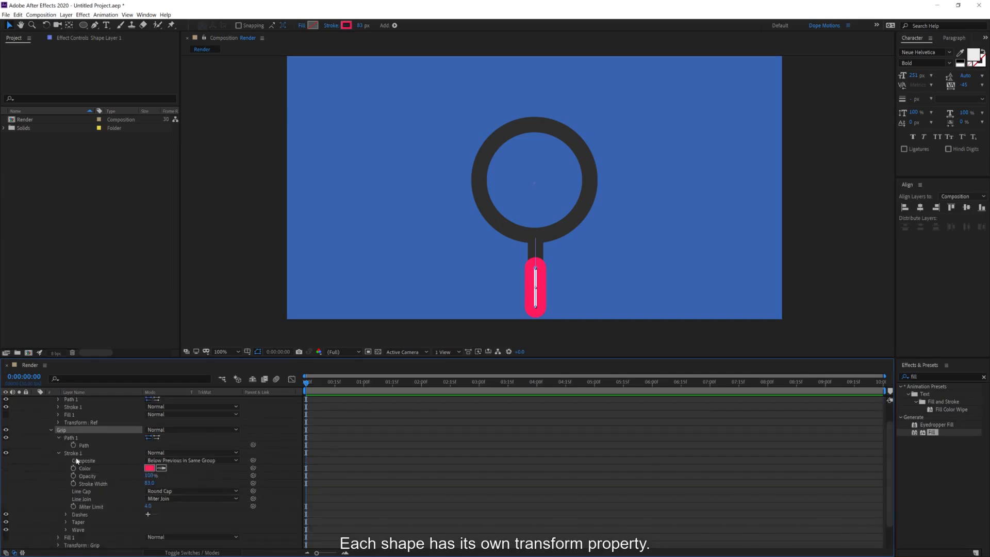
{"action": "scroll", "coordinate": [77, 461], "scroll_direction": "down", "scroll_amount": 2}
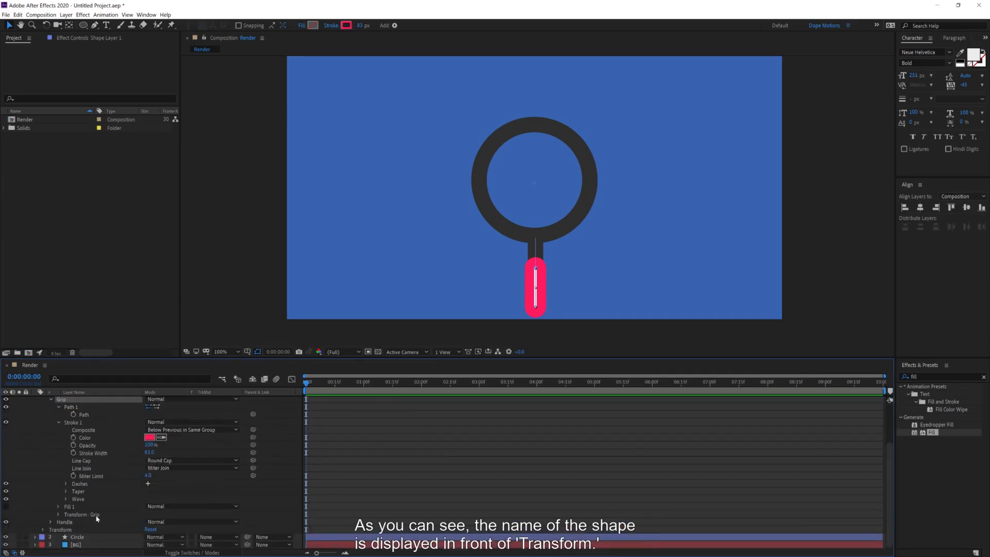
{"action": "scroll", "coordinate": [67, 466], "scroll_direction": "up", "scroll_amount": 2}
{"action": "left_click", "coordinate": [51, 454]}
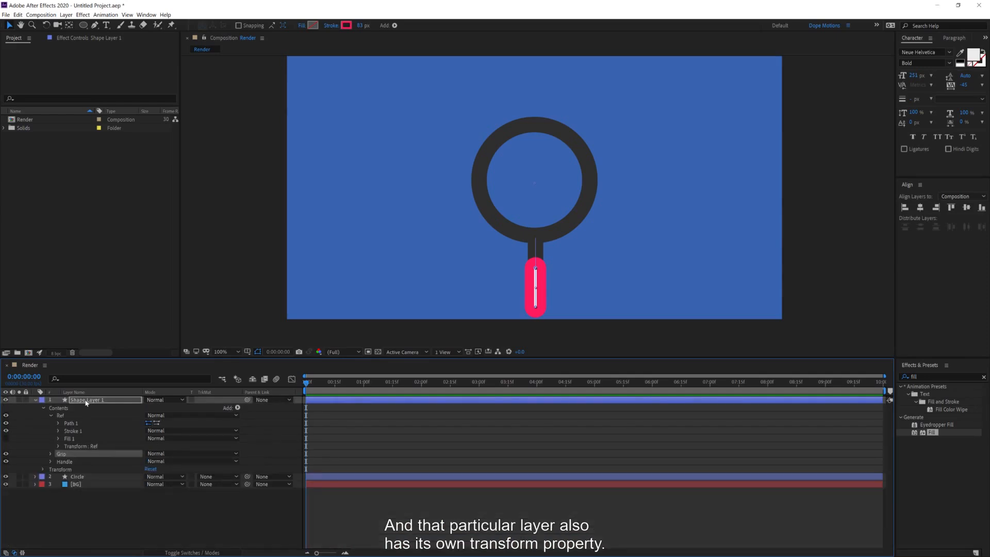
{"action": "left_click", "coordinate": [87, 401]}
{"action": "left_click", "coordinate": [44, 408]}
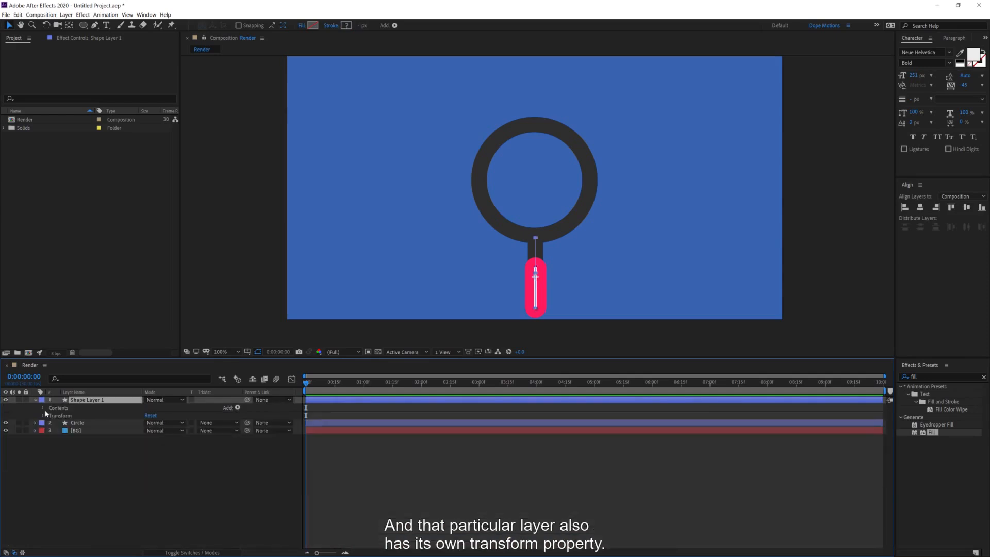
{"action": "left_click", "coordinate": [44, 415]}
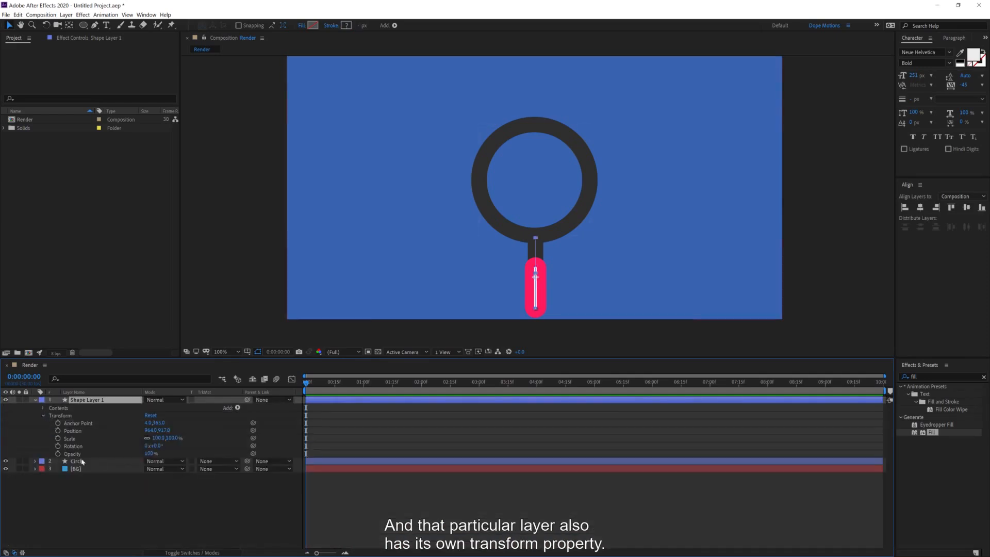
{"action": "left_click", "coordinate": [44, 415]}
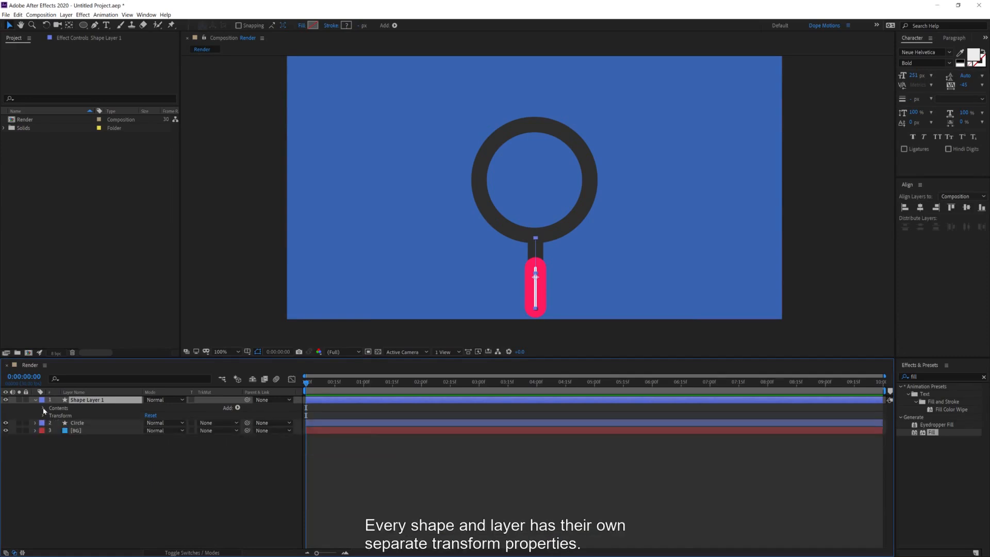
{"action": "left_click", "coordinate": [44, 408]}
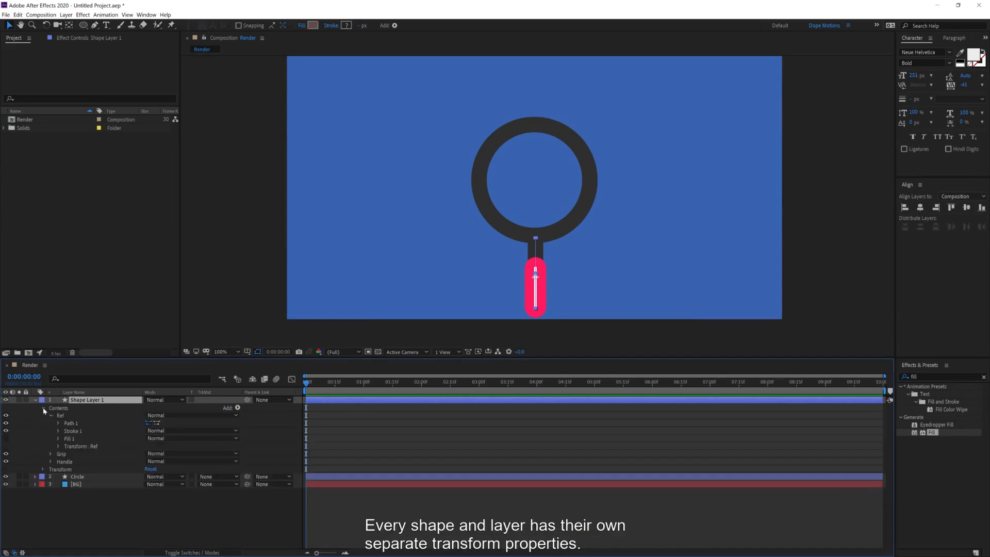
- Shift the Ref group's transform position horizontally so the white line sits near the grip's left edge
{"action": "left_click", "coordinate": [59, 446]}
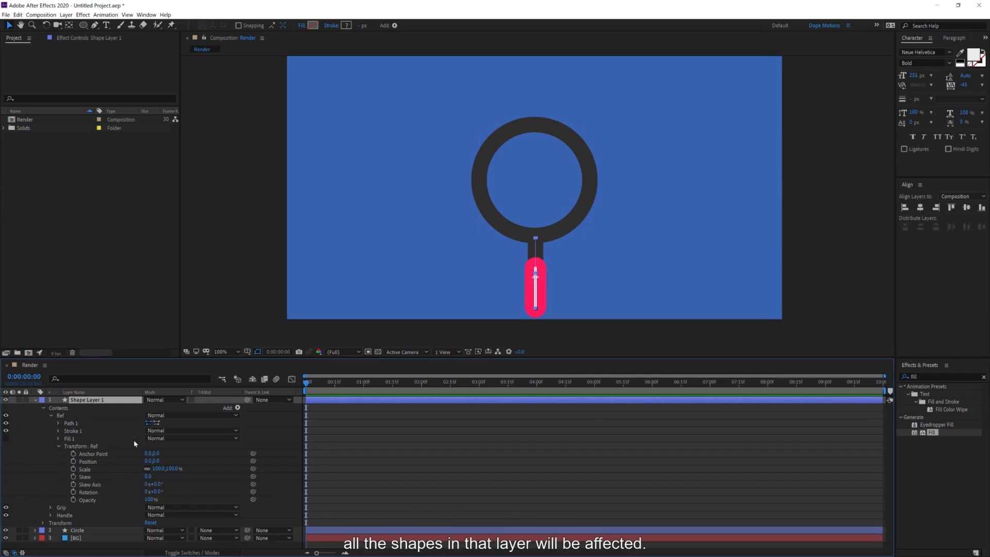
{"action": "left_click", "coordinate": [147, 460]}
{"action": "type", "text": "-25"}
{"action": "key", "text": "Return"}
{"action": "left_click_drag", "start_coordinate": [136, 460], "coordinate": [139, 459]}
{"action": "left_click", "coordinate": [59, 447]}
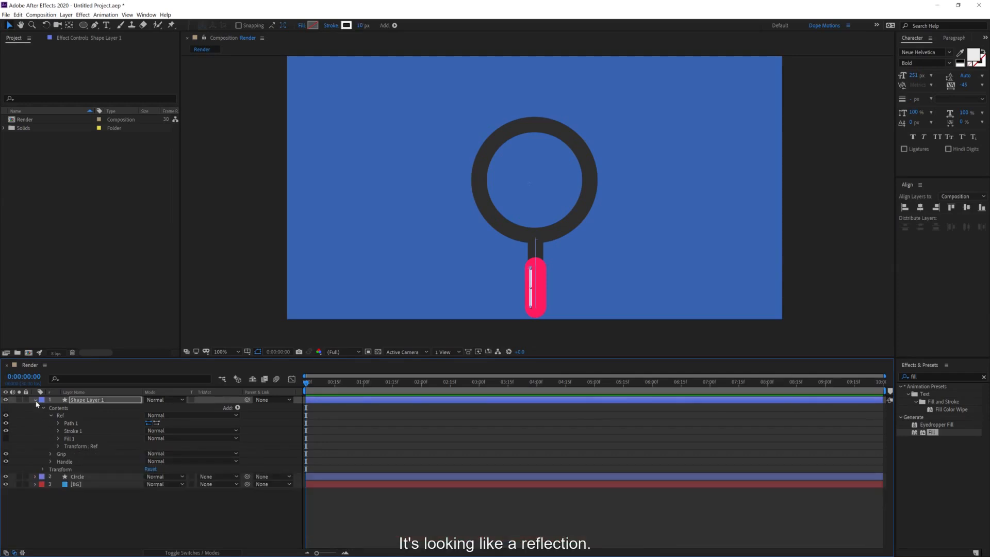
{"action": "left_click", "coordinate": [35, 400]}
{"action": "left_click", "coordinate": [70, 459]}
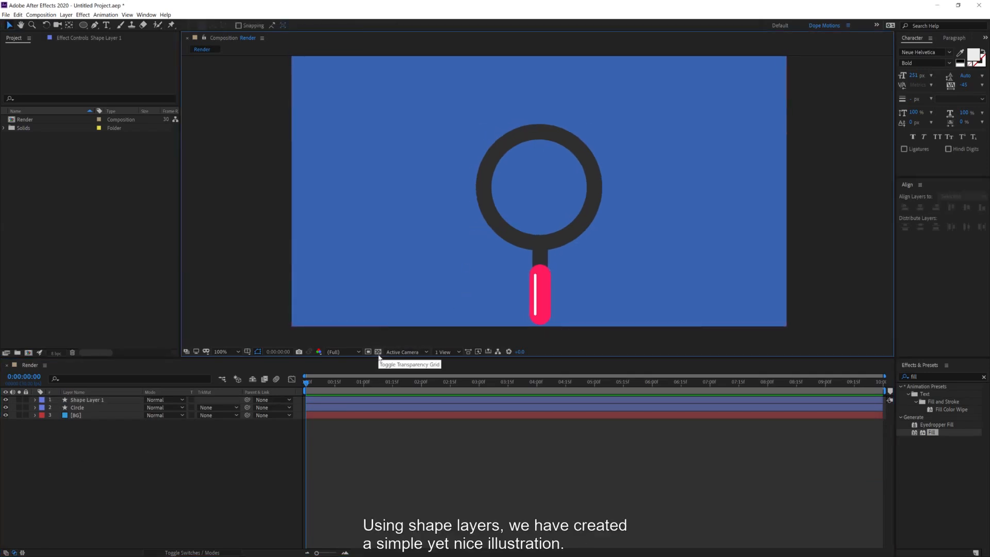
- Create a new adjustment layer in the Render composition and name it Magnify
{"action": "left_click_drag", "start_coordinate": [377, 358], "coordinate": [376, 416]}
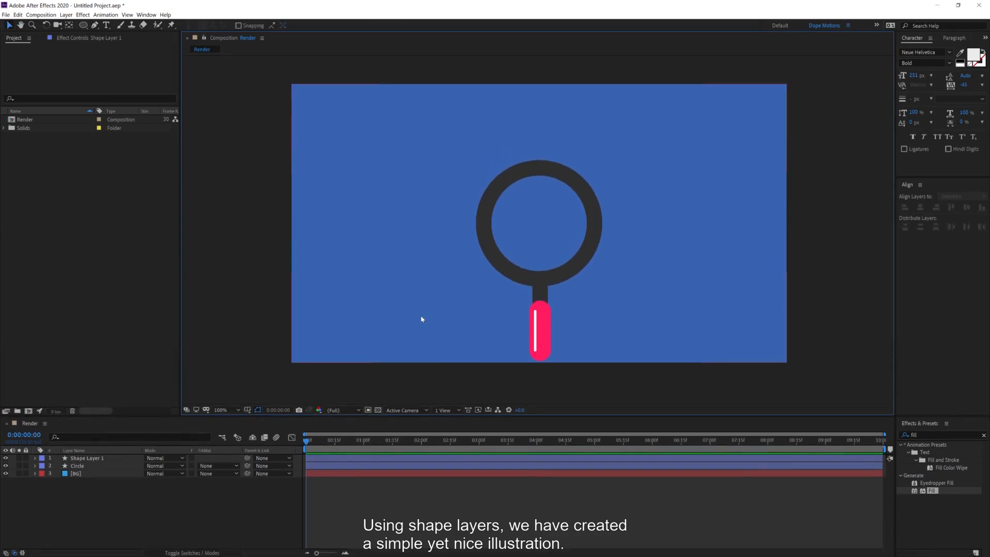
{"action": "right_click", "coordinate": [139, 489]}
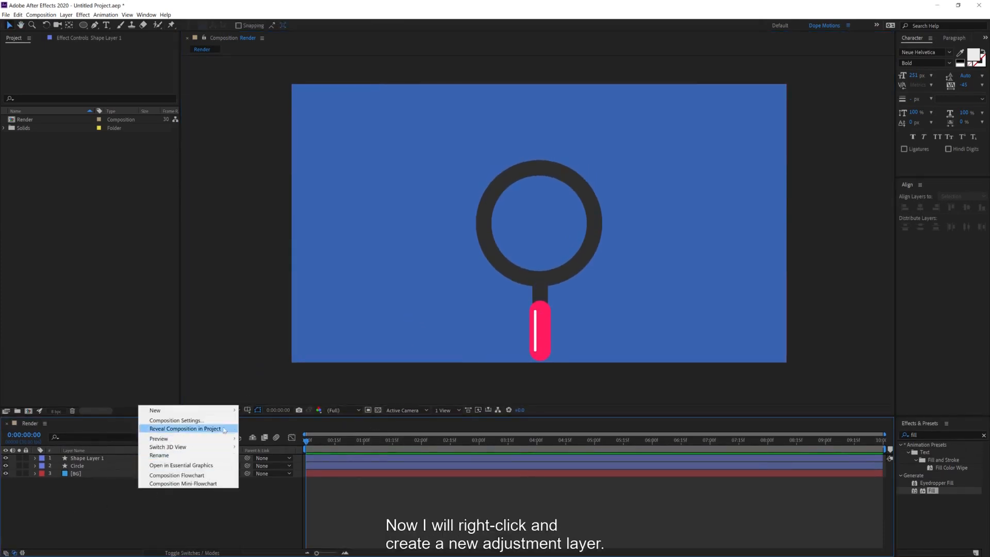
{"action": "mouse_move", "coordinate": [224, 411]}
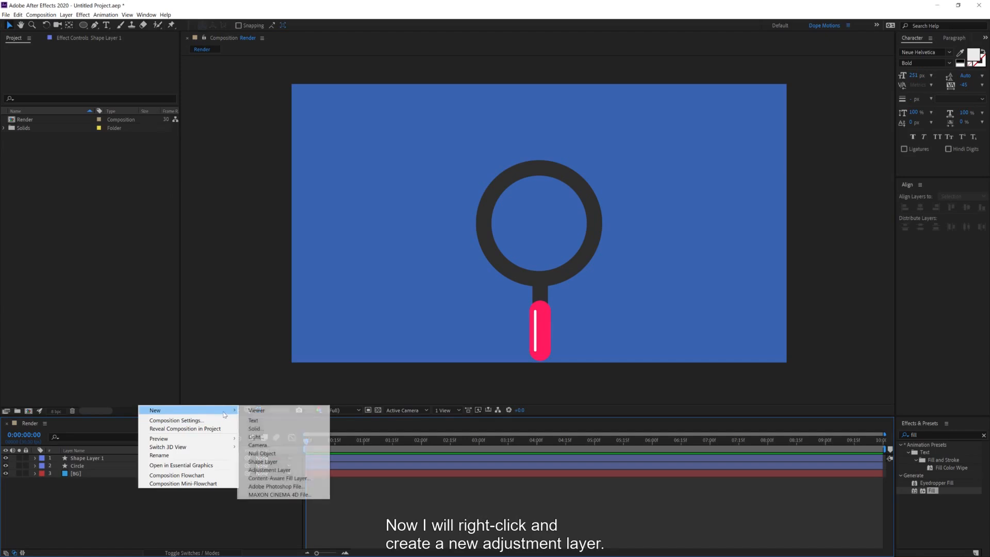
{"action": "left_click", "coordinate": [271, 470]}
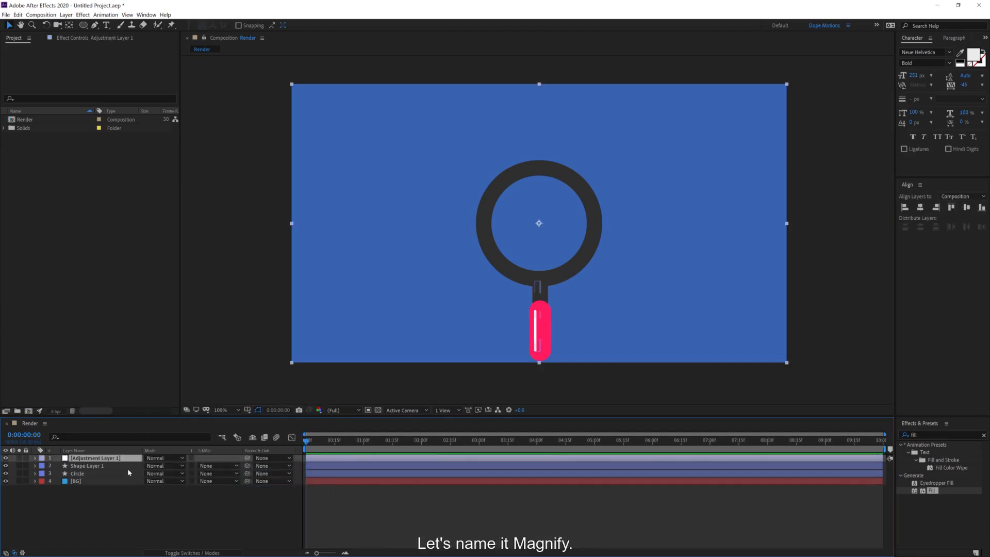
{"action": "type", "text": "Magnify"}
{"action": "key", "text": "Return"}
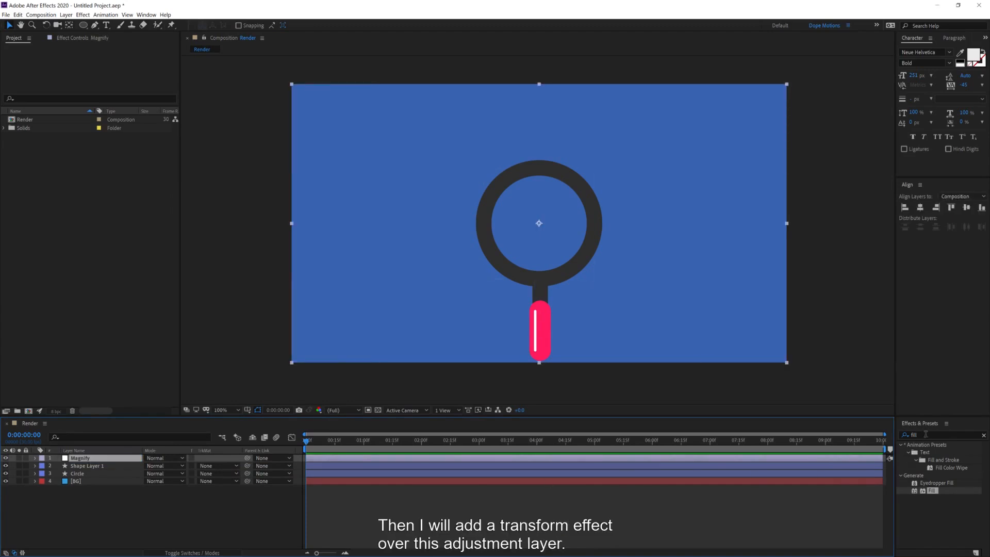
- Apply the Transform distort effect to the Magnify layer and set its scale to 125
{"action": "left_click", "coordinate": [926, 434]}
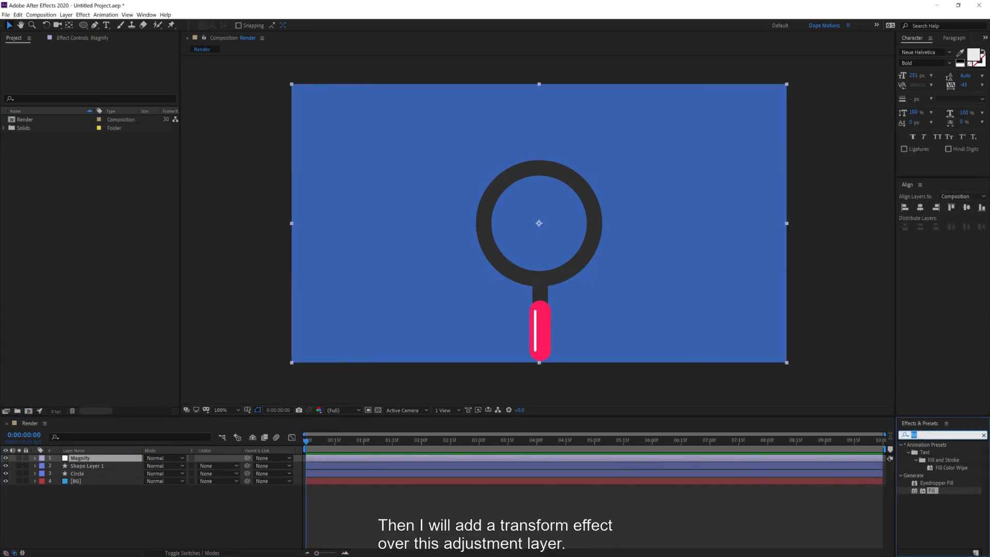
{"action": "type", "text": "trans"}
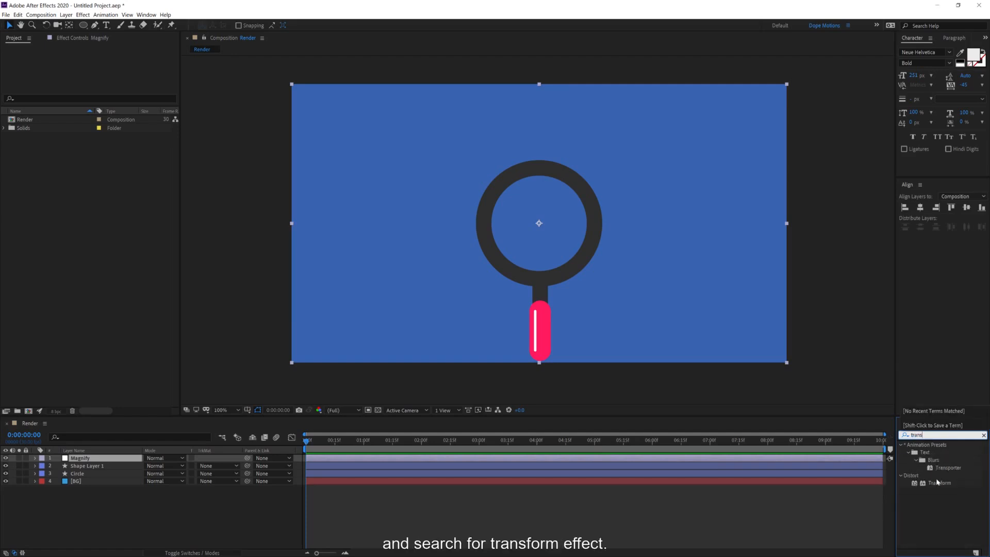
{"action": "double_click", "coordinate": [938, 483]}
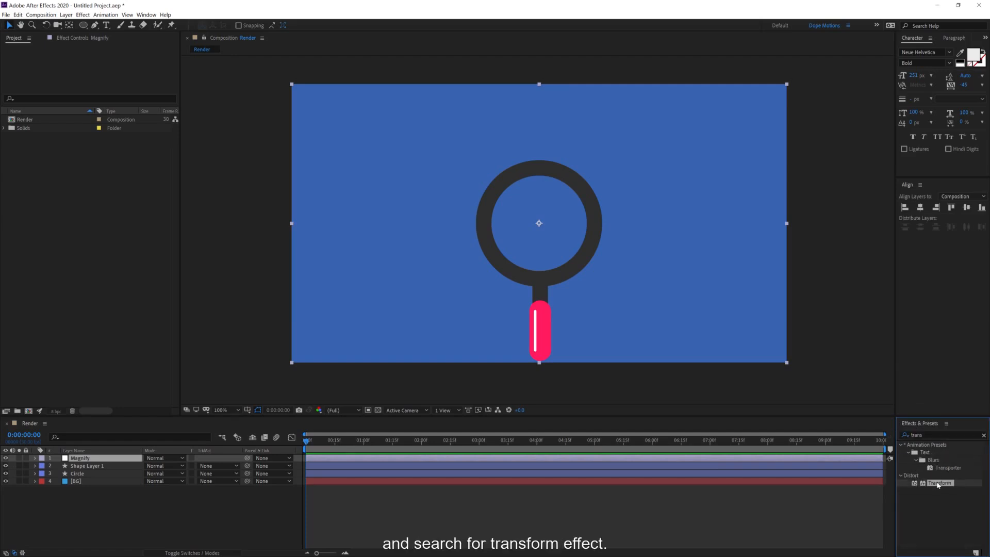
{"action": "left_click", "coordinate": [104, 87]}
{"action": "type", "text": "125"}
{"action": "key", "text": "Return"}
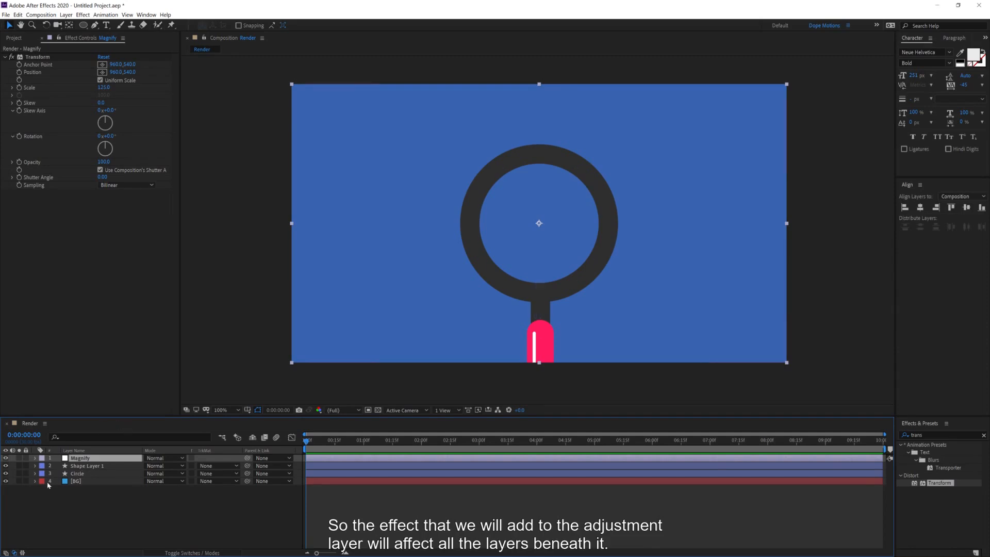
- Add a text layer reading "Magnify Me!" across the magnifying glass
{"action": "left_click", "coordinate": [149, 516]}
{"action": "left_click", "coordinate": [106, 25]}
{"action": "left_click", "coordinate": [374, 224]}
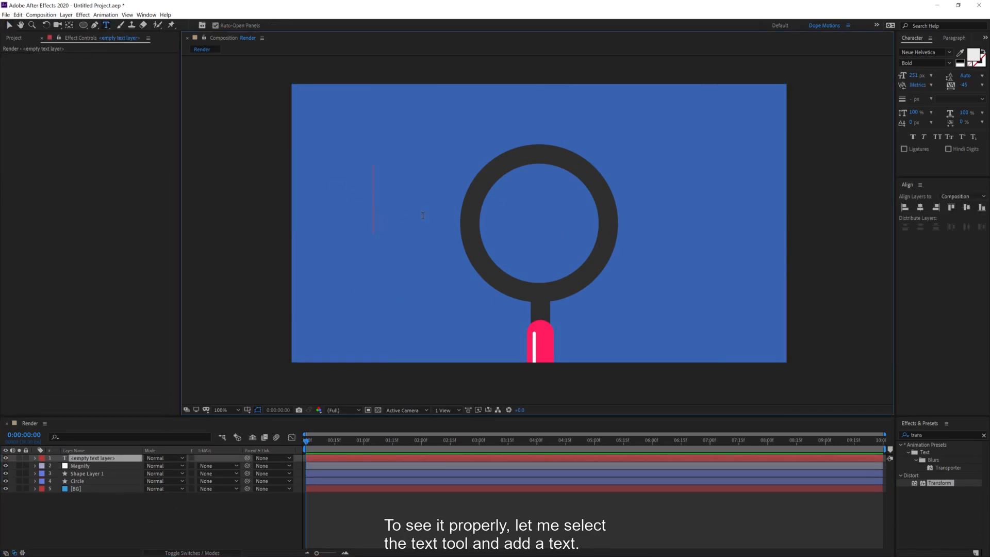
{"action": "type", "text": "Magnify Me!"}
{"action": "left_click", "coordinate": [9, 25]}
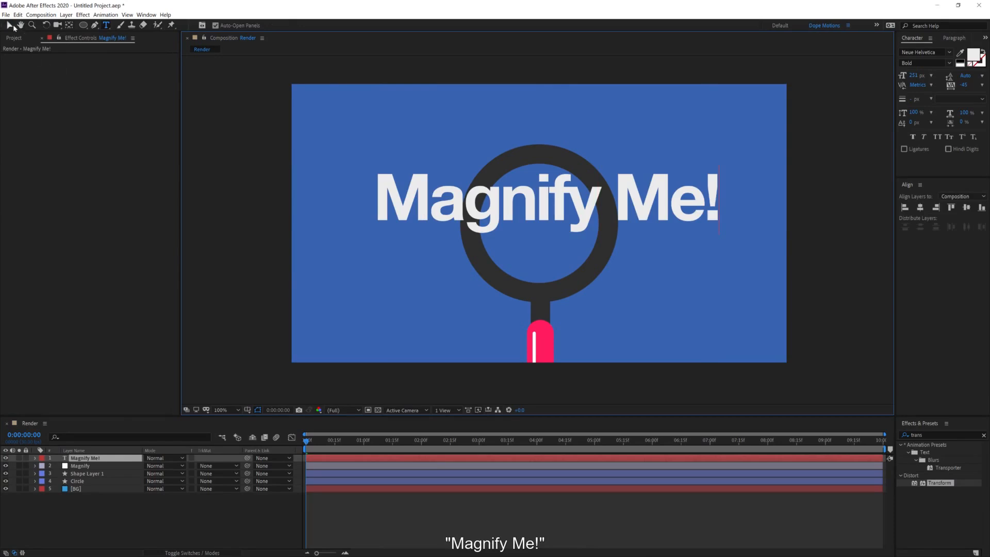
- Centre the "Magnify Me!" text horizontally and vertically in the composition and place its layer between Circle and BG
{"action": "left_click", "coordinate": [919, 207]}
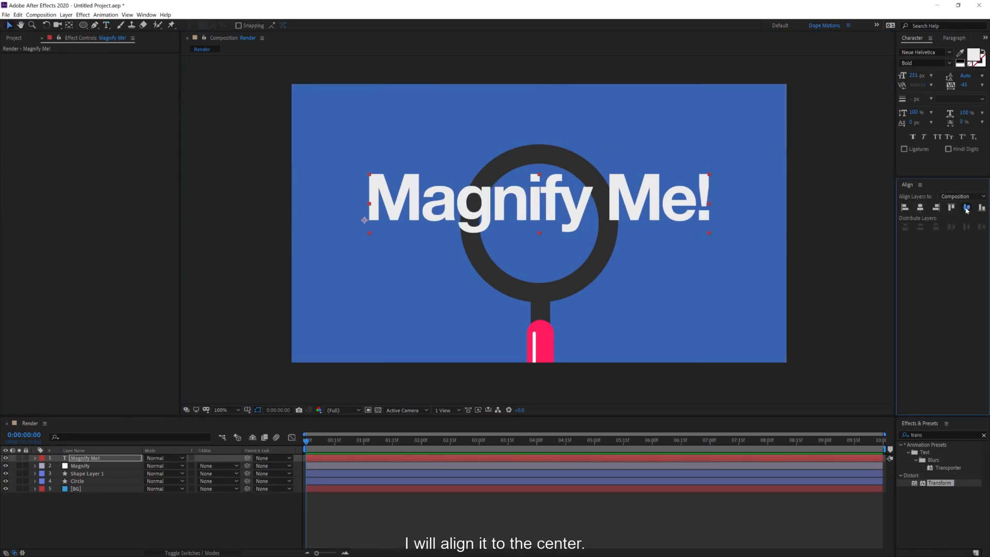
{"action": "left_click", "coordinate": [966, 207]}
{"action": "left_click_drag", "start_coordinate": [85, 458], "coordinate": [84, 485]}
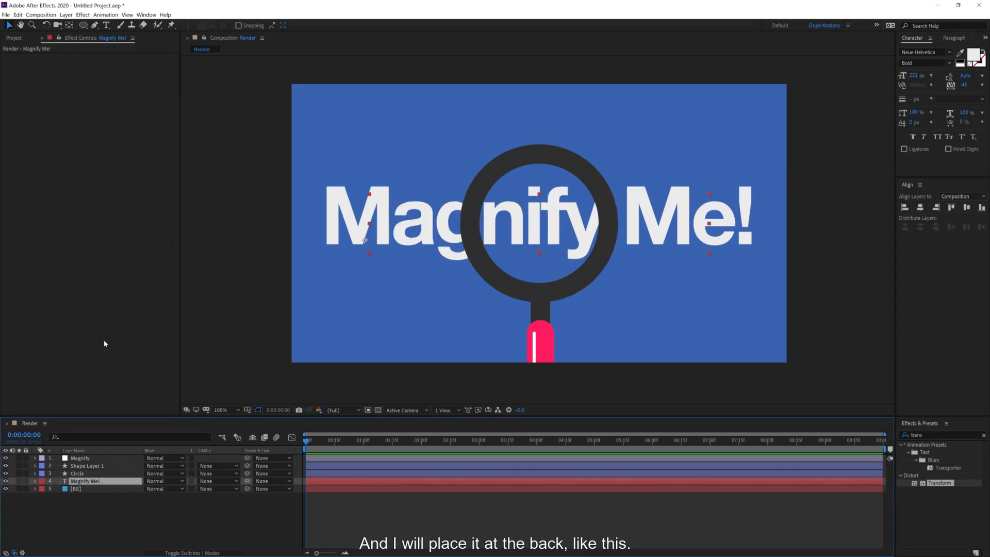
- Draw a circular mask from the lens centre on the Magnify layer, covering the glass opening, and place the layer directly below Circle
{"action": "left_click", "coordinate": [85, 458]}
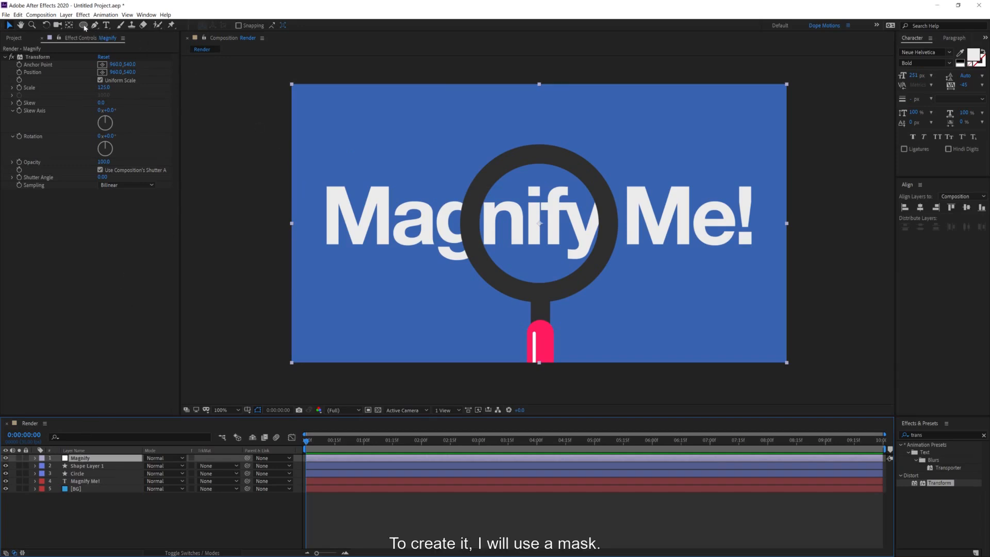
{"action": "left_click_drag", "start_coordinate": [83, 24], "coordinate": [118, 47]}
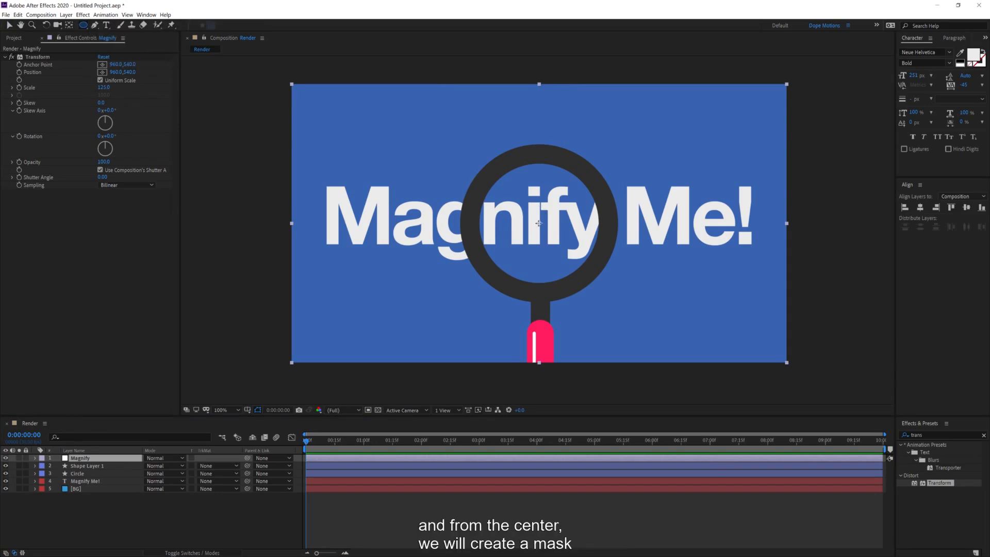
{"action": "left_click_drag", "start_coordinate": [539, 223], "coordinate": [589, 254]}
{"action": "left_click", "coordinate": [35, 457]}
{"action": "left_click_drag", "start_coordinate": [81, 458], "coordinate": [86, 479]}
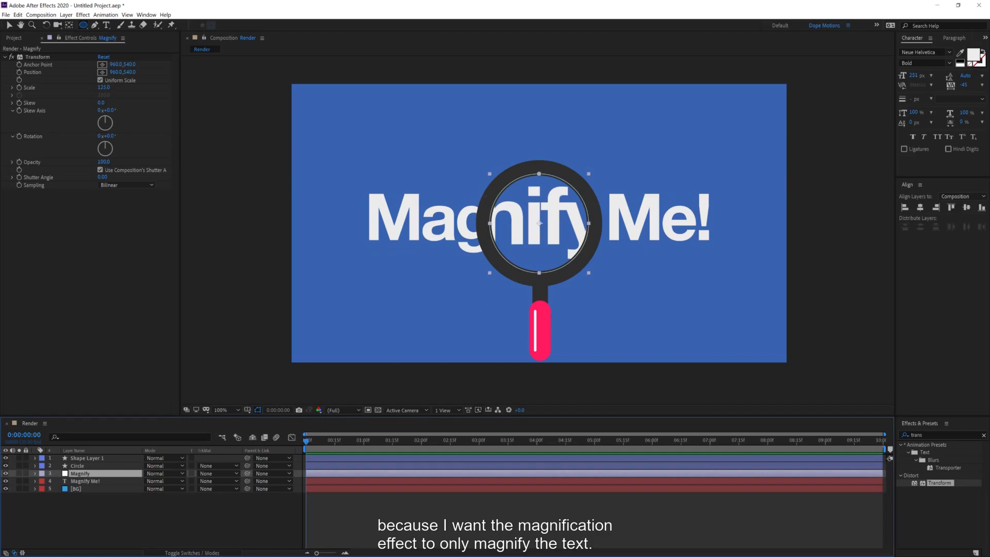
- Increase the scale of the Magnify layer's Transform effect to 150
{"action": "left_click", "coordinate": [9, 25]}
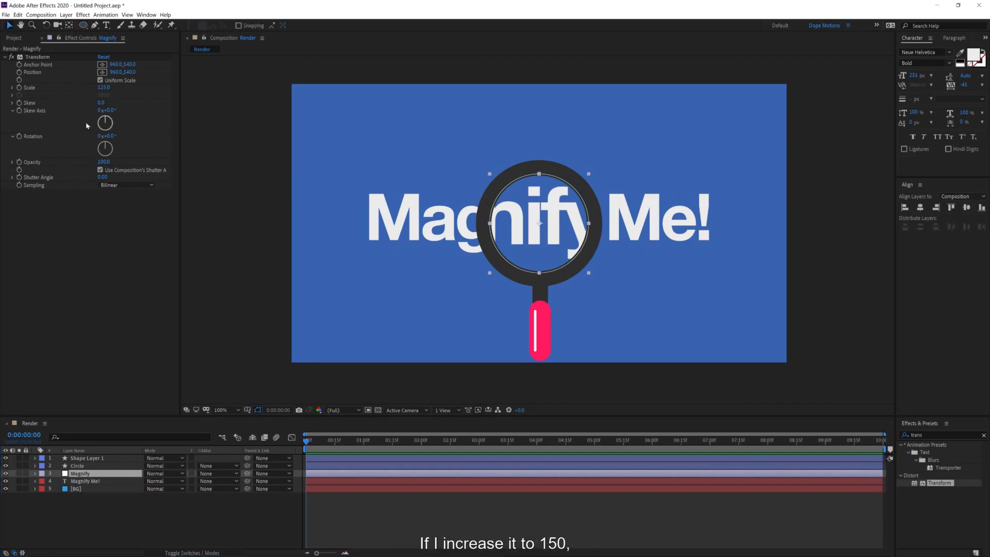
{"action": "left_click", "coordinate": [104, 87]}
{"action": "type", "text": "150"}
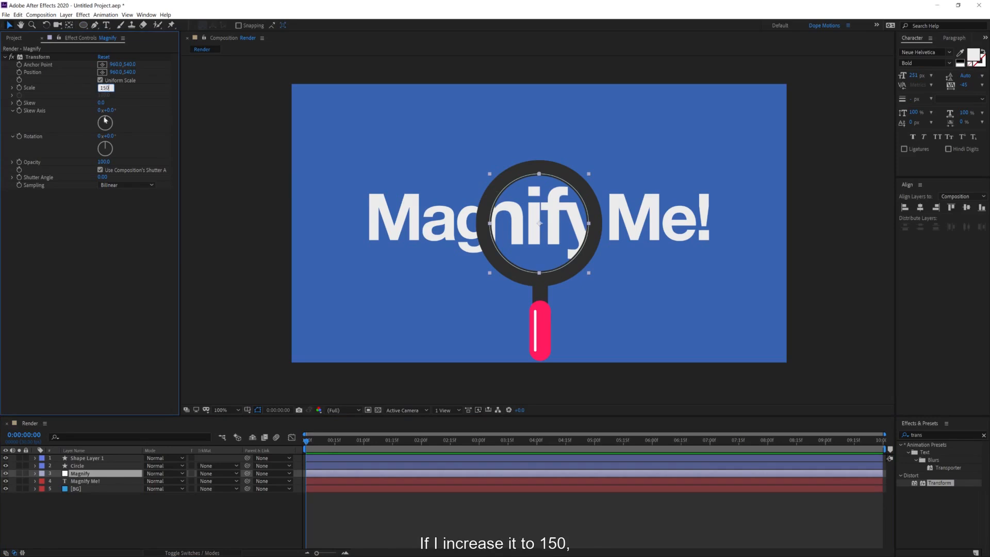
{"action": "key", "text": "Return"}
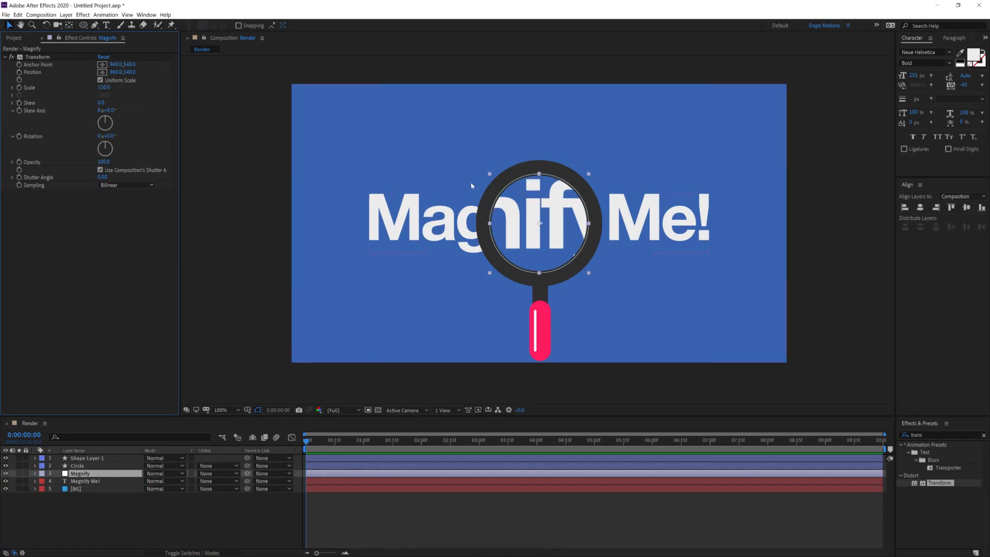
{"action": "left_click", "coordinate": [187, 497]}
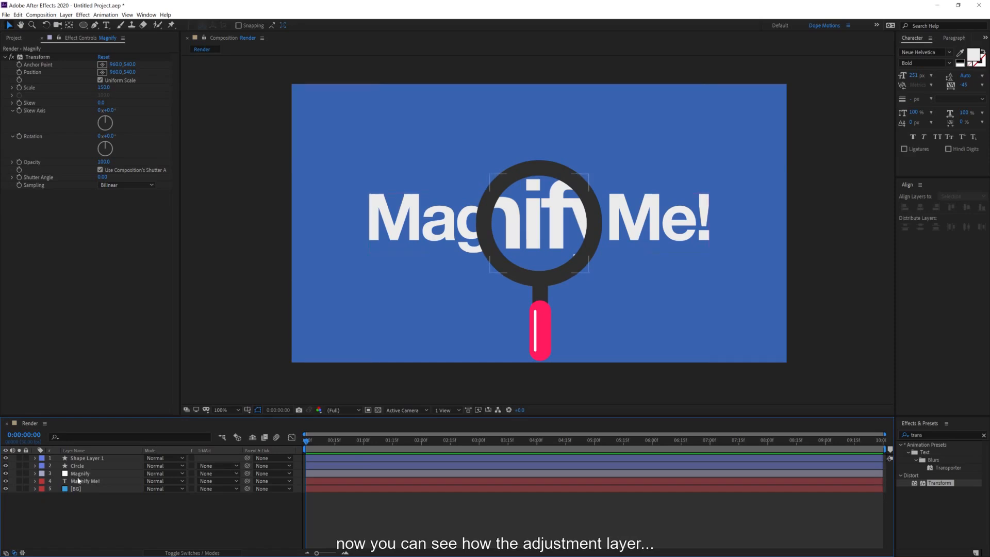
{"action": "left_click", "coordinate": [80, 476]}
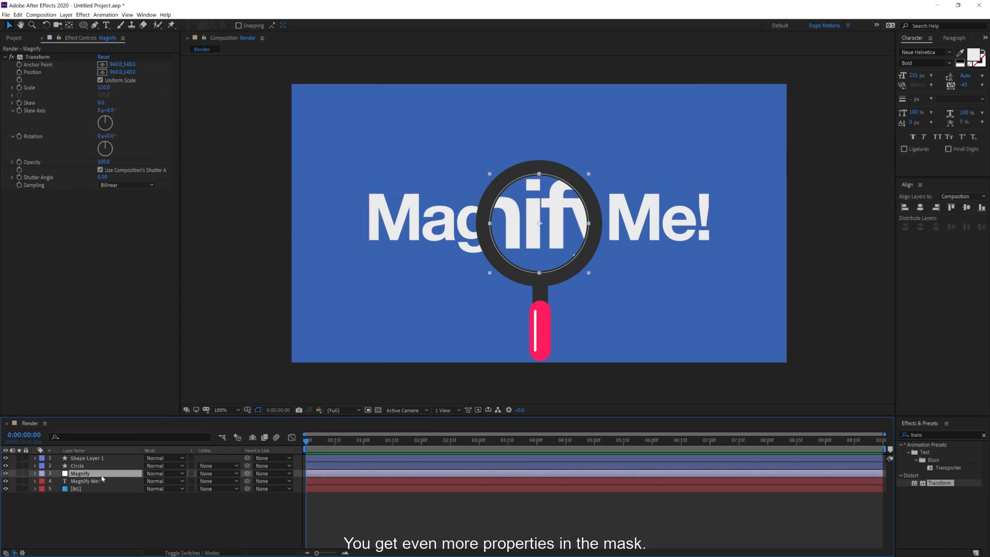
- Reveal the mask on the Magnify layer and change its outline colour to bright red
{"action": "key", "text": "m"}
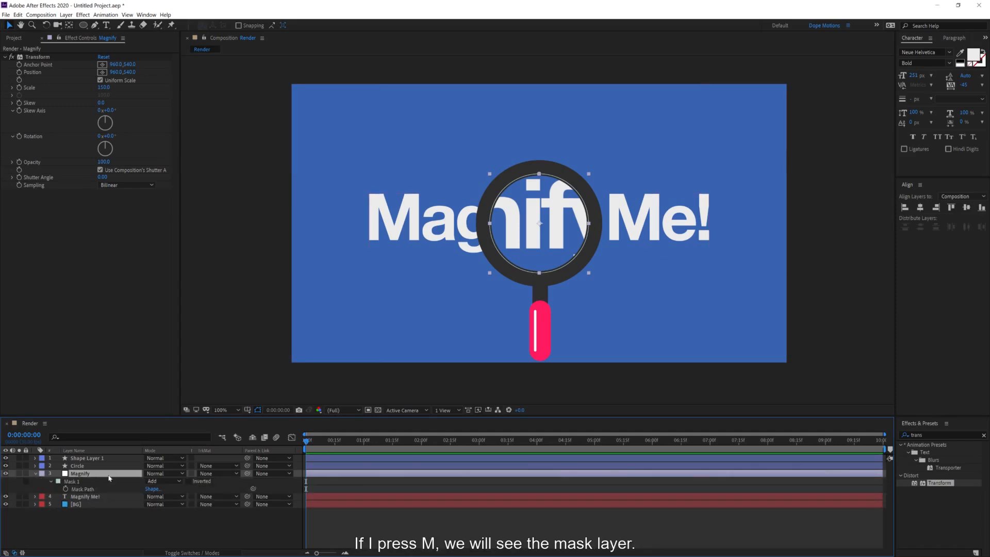
{"action": "left_click", "coordinate": [59, 480]}
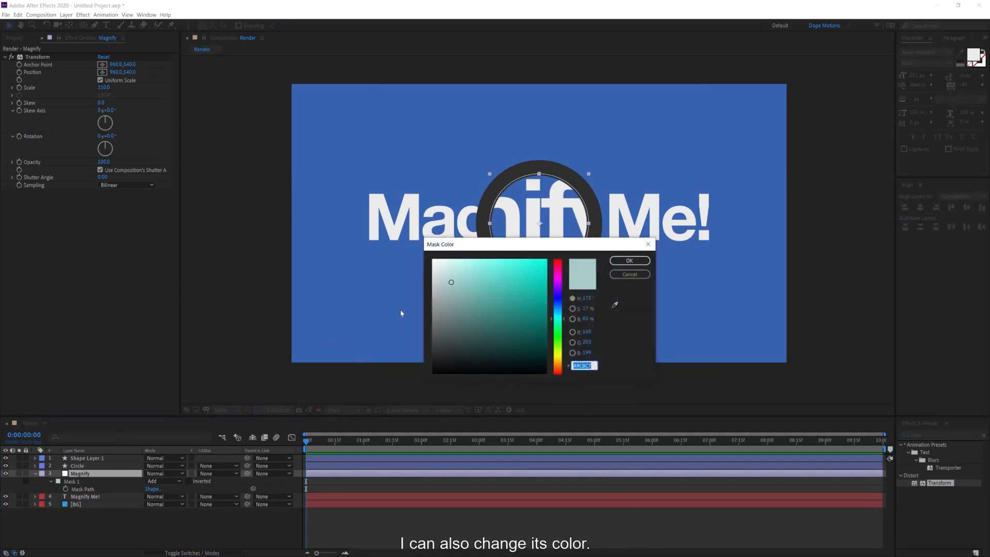
{"action": "left_click", "coordinate": [557, 260]}
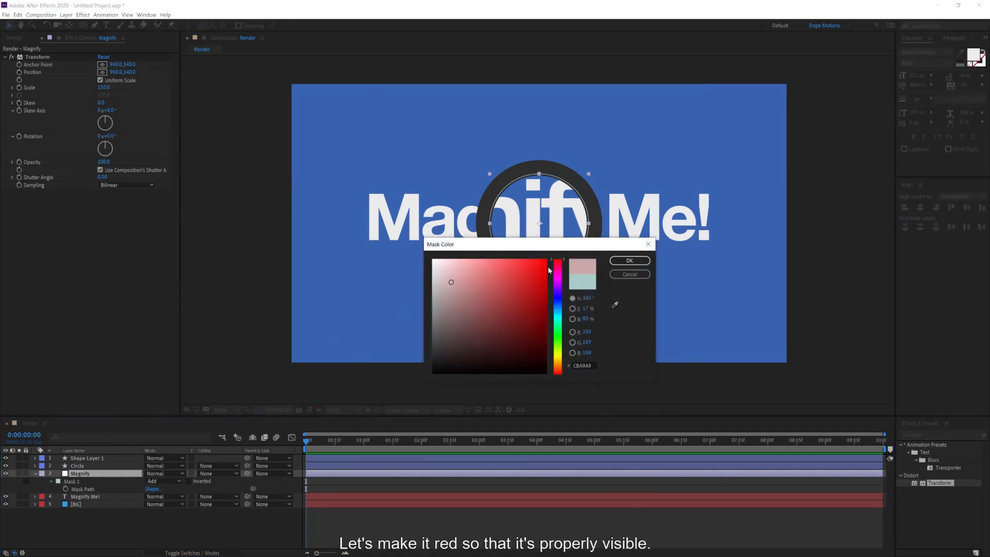
{"action": "left_click", "coordinate": [547, 258]}
{"action": "left_click", "coordinate": [629, 260]}
- Try softening the edges of the Magnify layer's mask with Mask Feather, and undo that change
{"action": "left_click", "coordinate": [51, 481]}
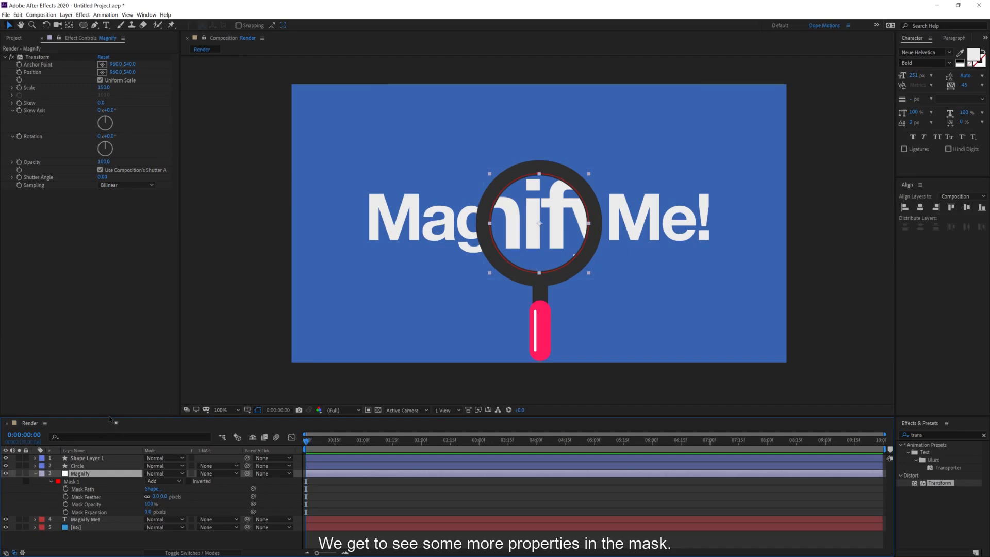
{"action": "left_click_drag", "start_coordinate": [109, 418], "coordinate": [106, 377]}
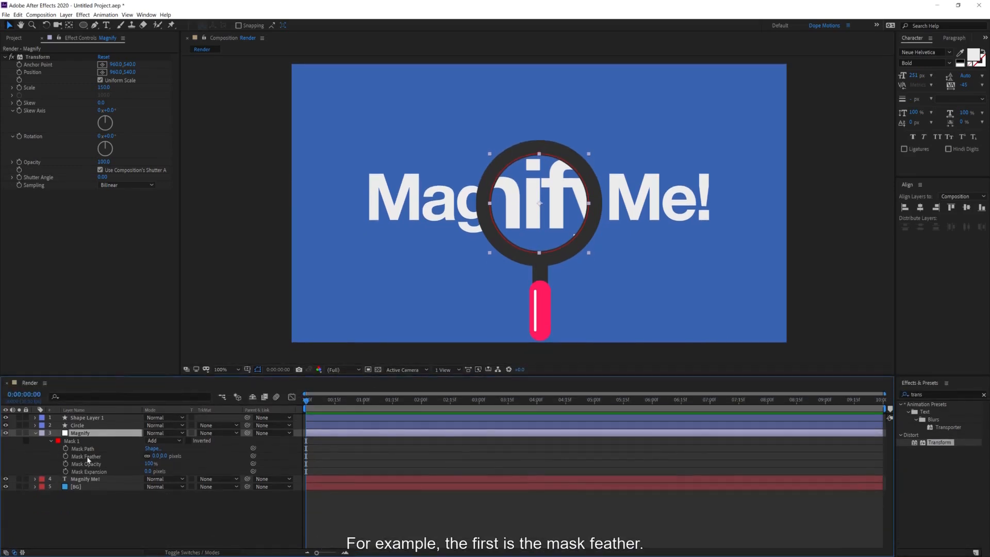
{"action": "left_click_drag", "start_coordinate": [165, 459], "coordinate": [214, 457]}
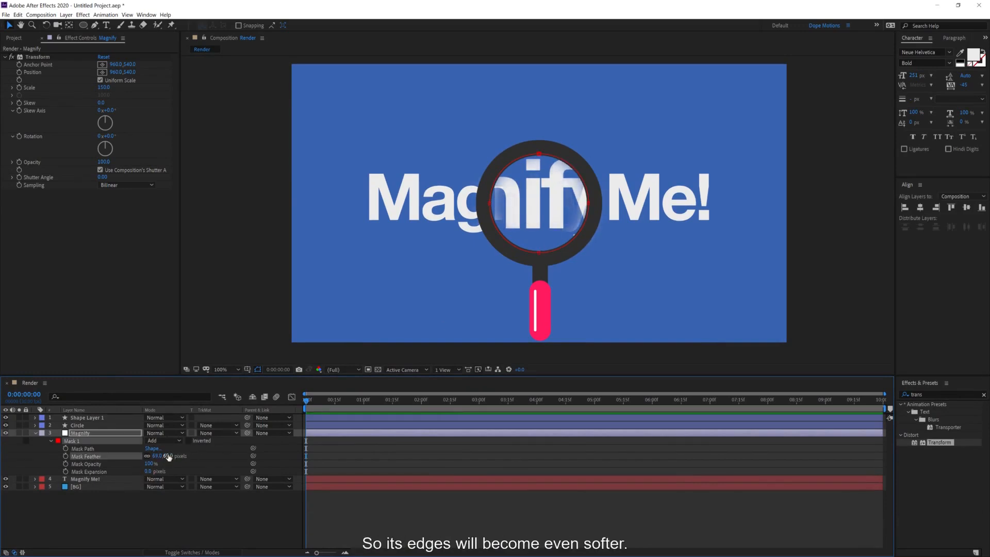
{"action": "key", "text": "ctrl+z"}
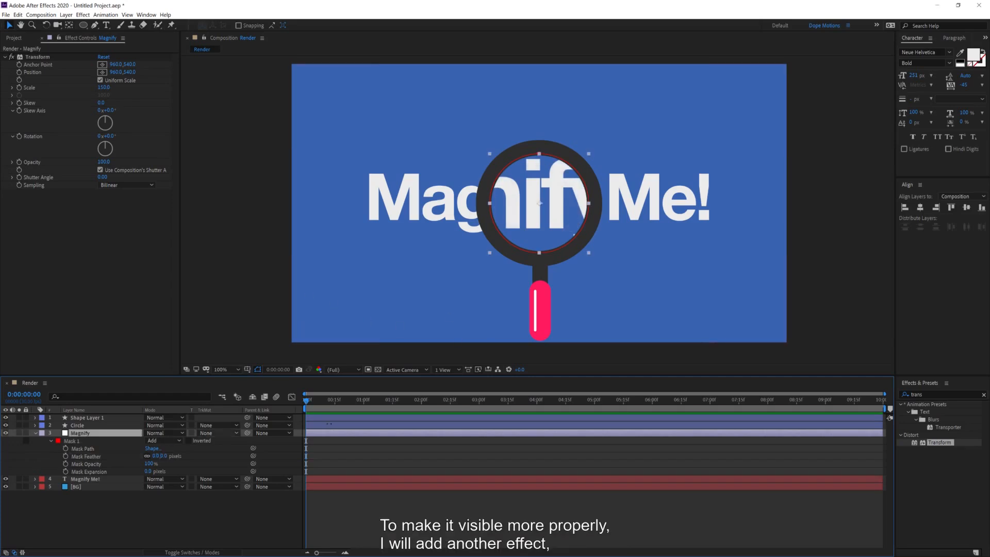
- Add the Curves effect to the Magnify layer and bend its RGB curve upward to strongly brighten the lens area
{"action": "left_click", "coordinate": [936, 395]}
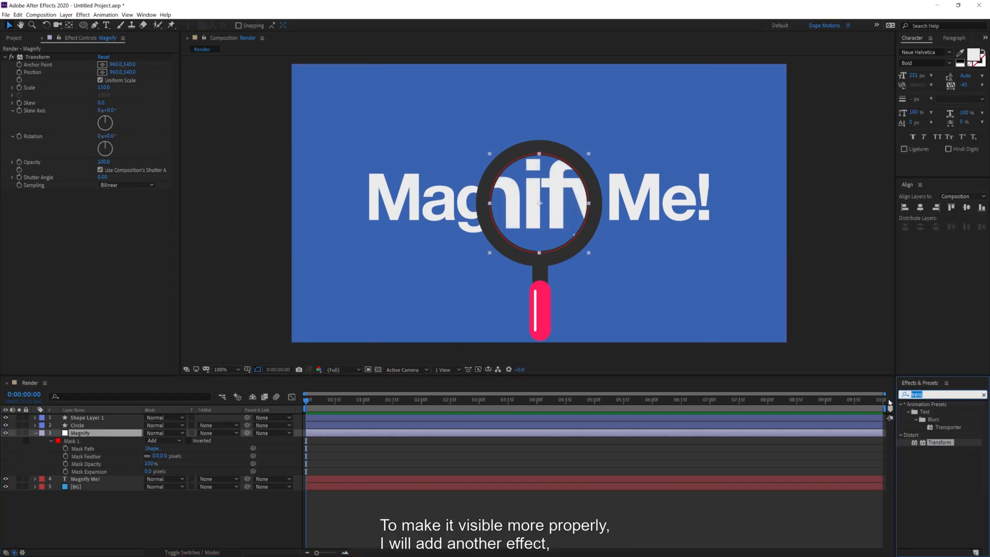
{"action": "type", "text": "curv"}
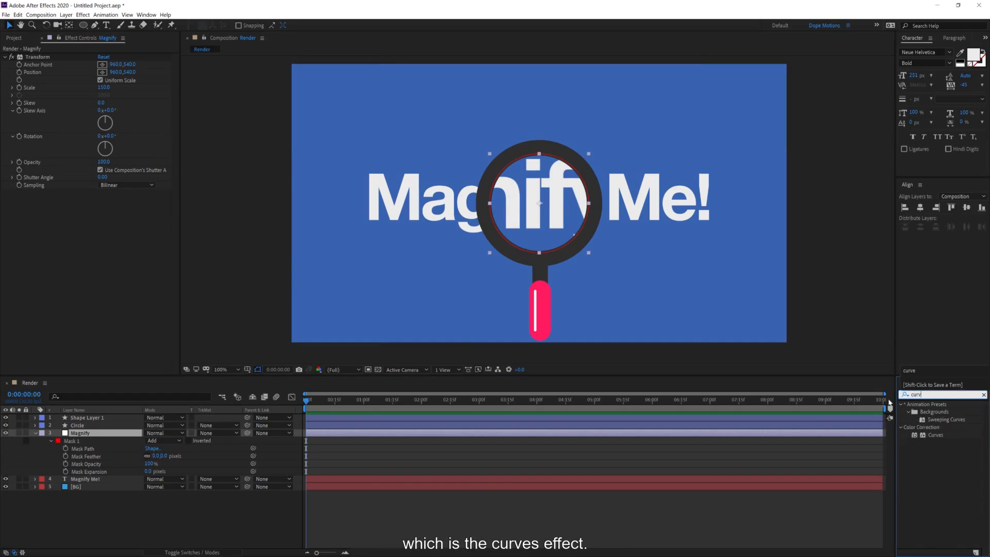
{"action": "left_click_drag", "start_coordinate": [936, 435], "coordinate": [874, 432]}
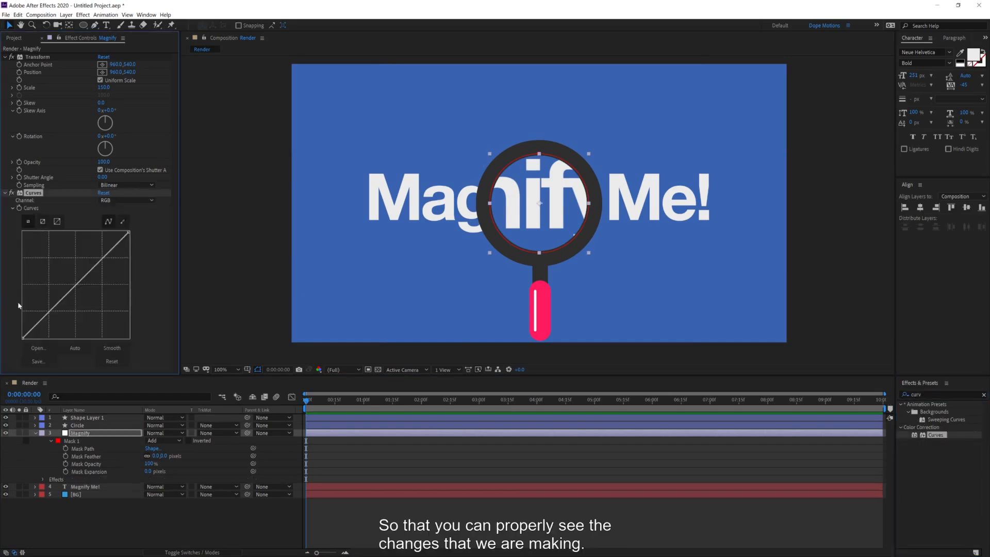
{"action": "left_click_drag", "start_coordinate": [65, 294], "coordinate": [54, 282]}
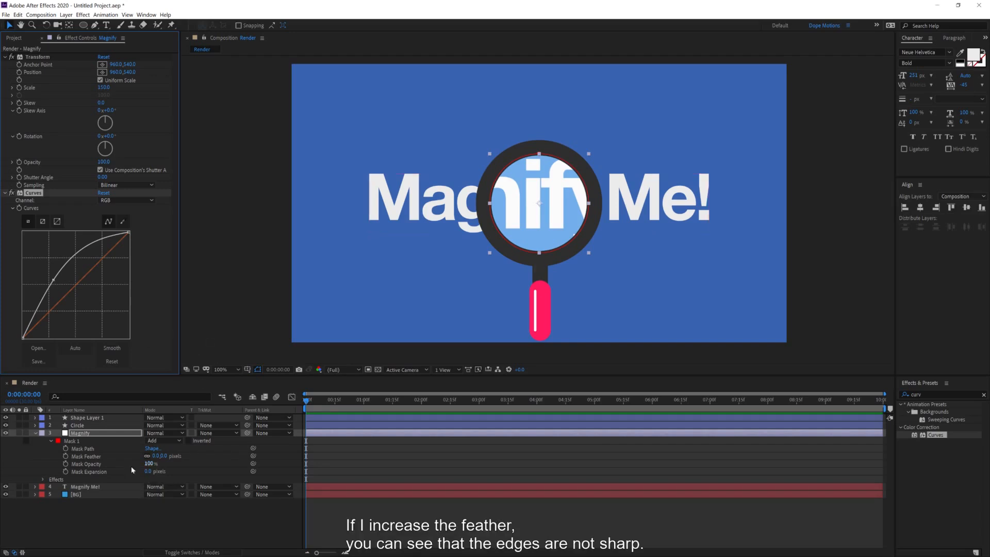
- Try a 157-pixel feather on the Magnify layer's mask, return it to 0, and set the mask expansion to 2 pixels
{"action": "left_click_drag", "start_coordinate": [157, 456], "coordinate": [222, 448]}
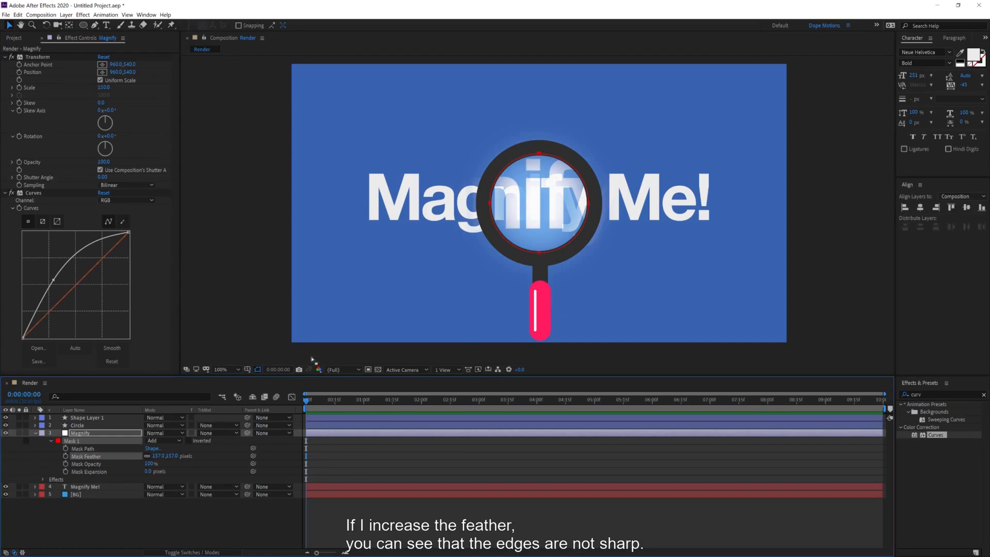
{"action": "left_click_drag", "start_coordinate": [229, 456], "coordinate": [155, 471]}
- Reduce the Magnify layer's RGB curve to a slight brightening for a glass look, and collapse and deselect the layer
{"action": "left_click_drag", "start_coordinate": [53, 279], "coordinate": [60, 291]}
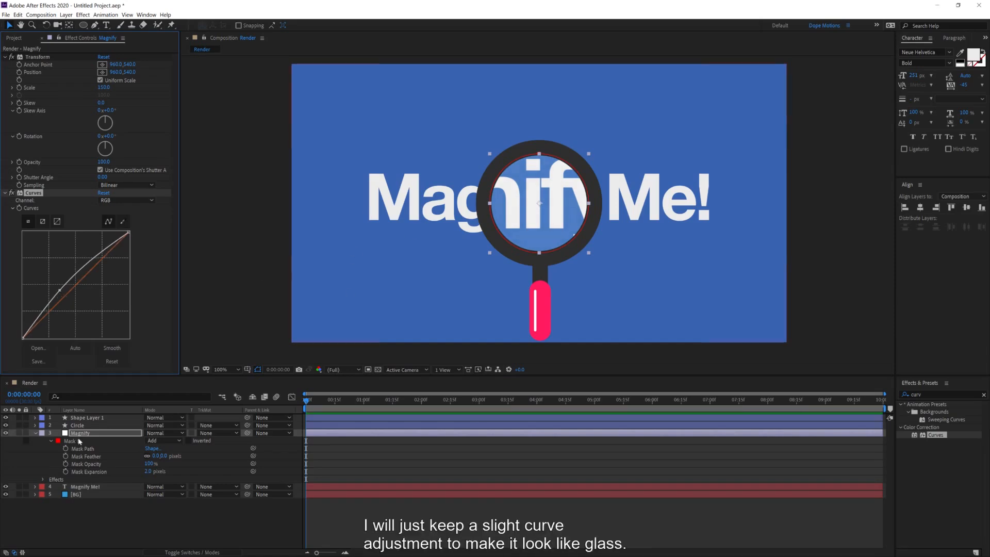
{"action": "left_click", "coordinate": [34, 433]}
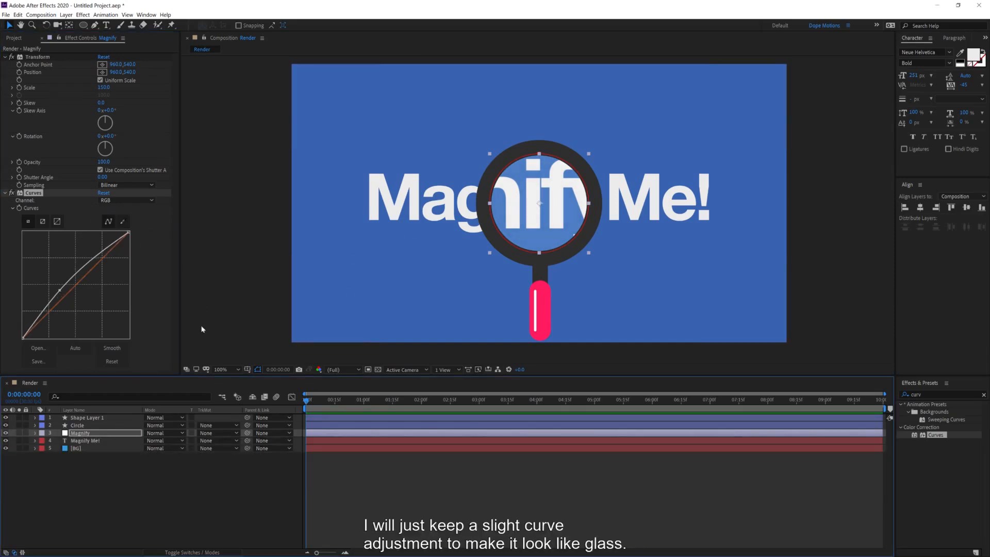
{"action": "left_click", "coordinate": [146, 499]}
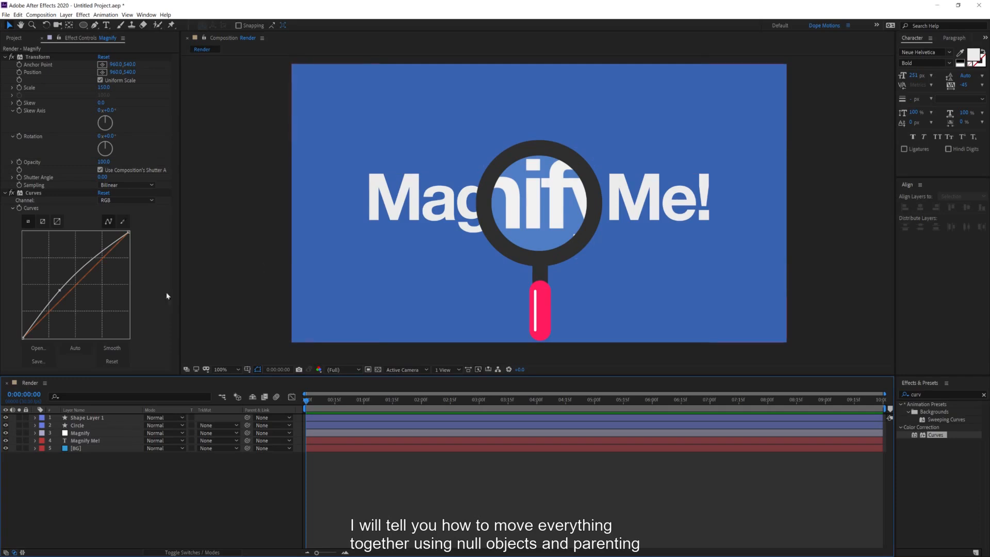
- Try to move the Shape Layer 1, Circle and Magnify layers together in the composition
{"action": "left_click", "coordinate": [93, 417]}
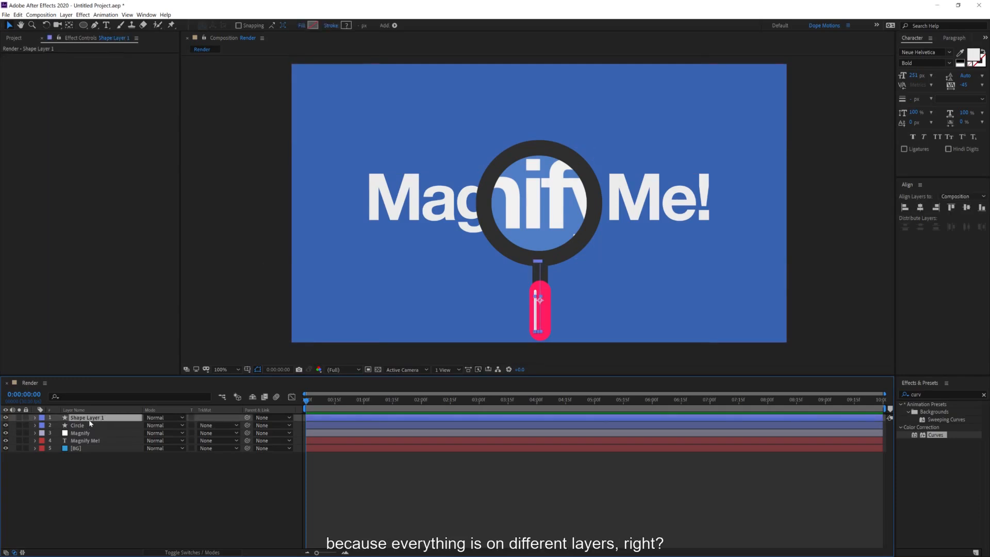
{"action": "left_click", "coordinate": [82, 426], "text": "shift"}
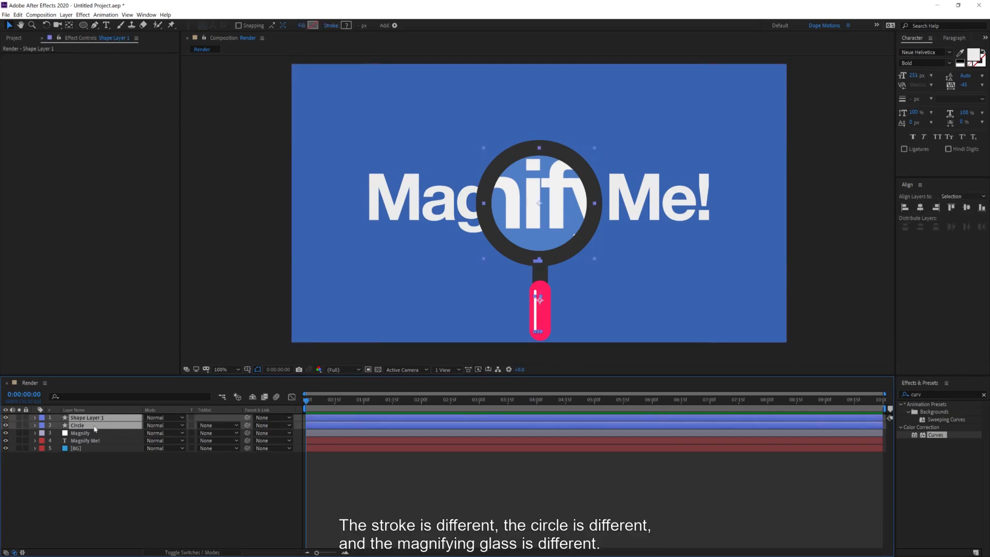
{"action": "left_click", "coordinate": [82, 433], "text": "shift"}
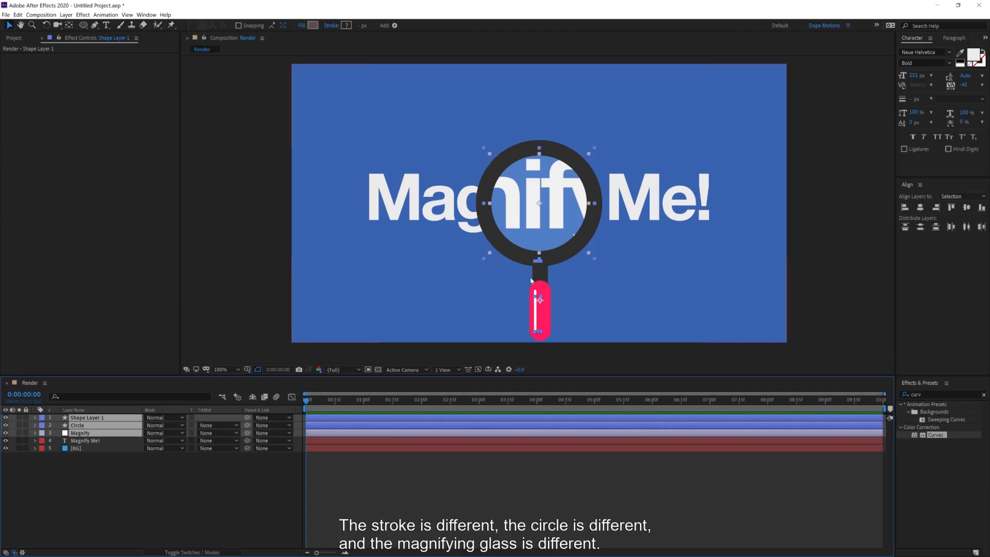
{"action": "left_click_drag", "start_coordinate": [532, 265], "coordinate": [561, 272]}
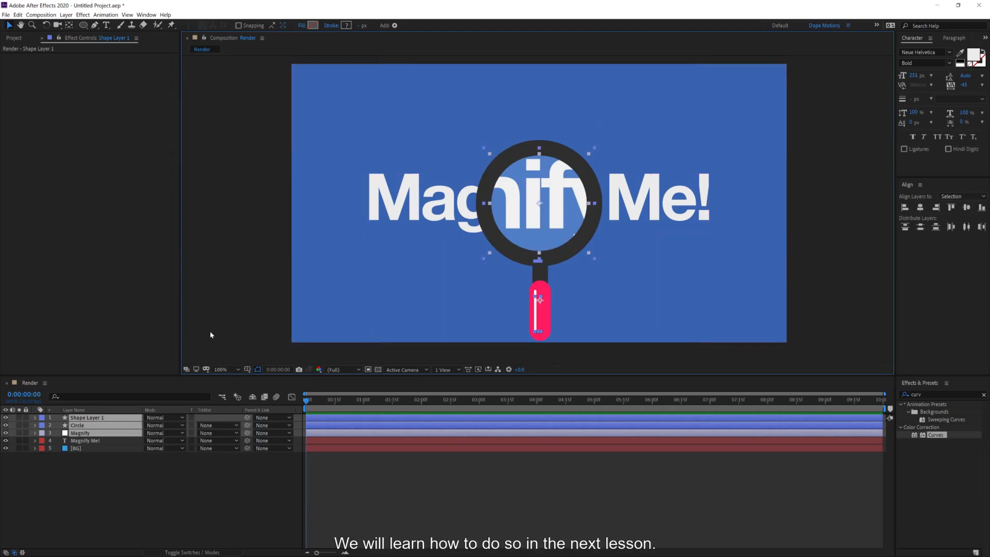